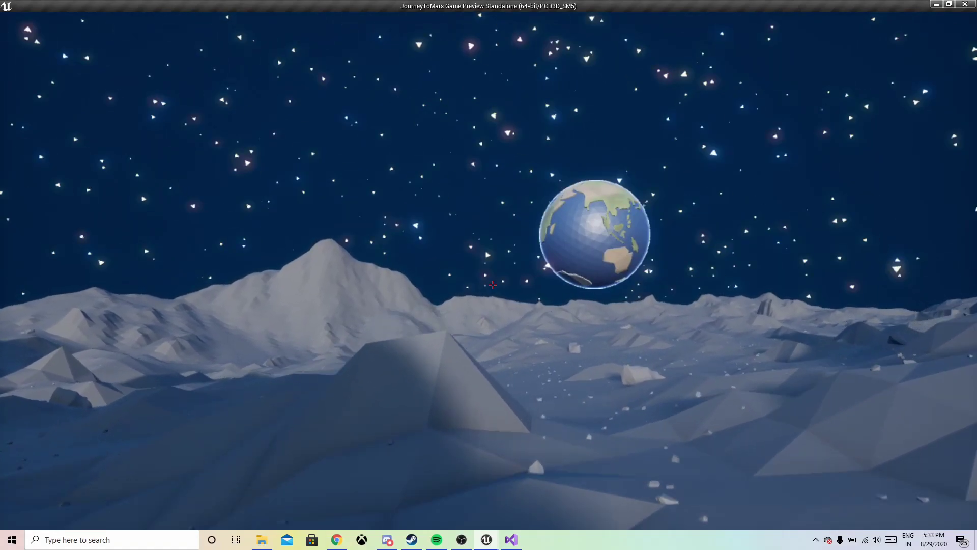
key("w")
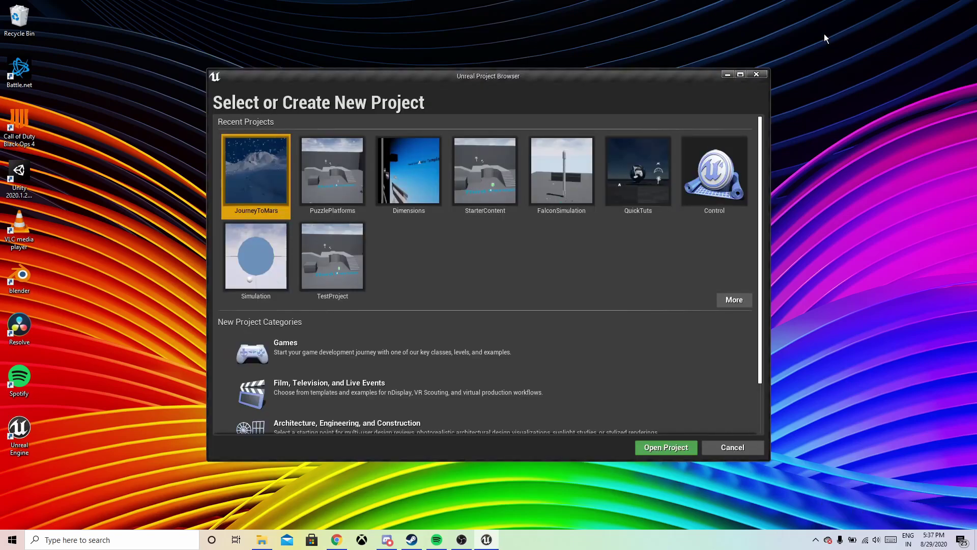
Step: Start a new project in the Games category using the First Person template
left_click(740, 74)
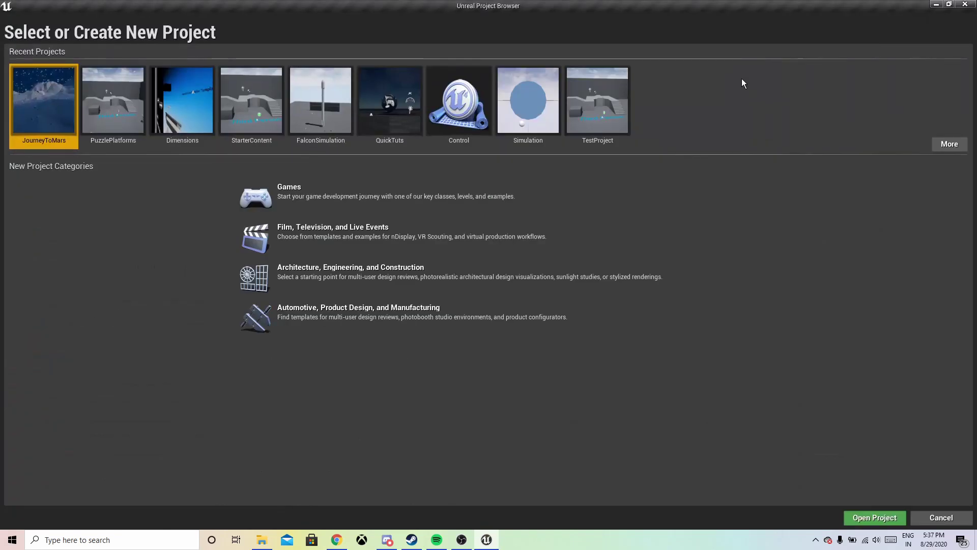
left_click(361, 202)
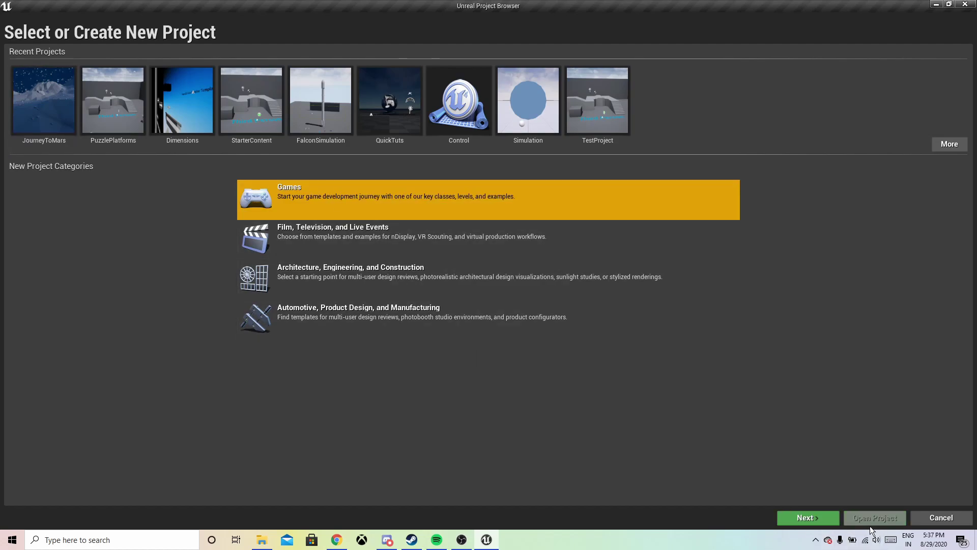
left_click(808, 517)
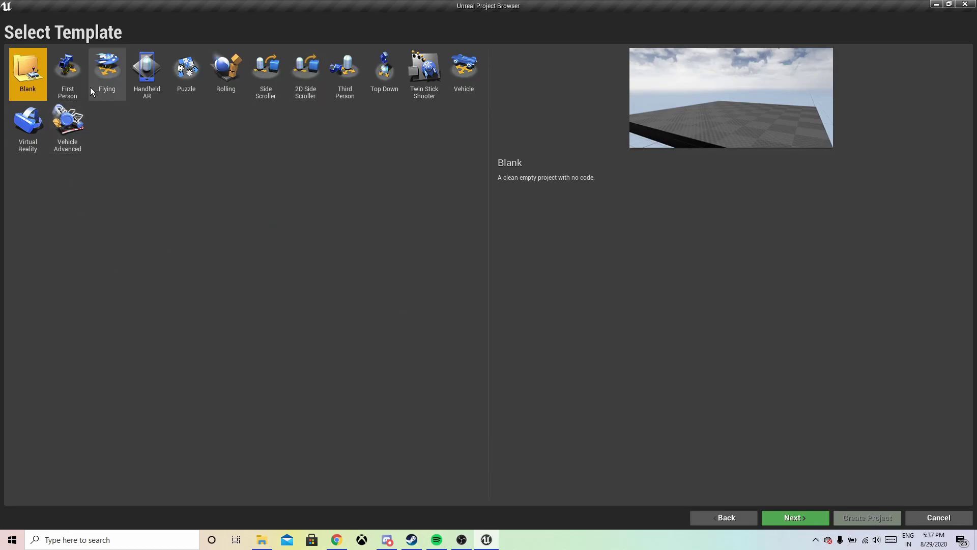
left_click(66, 91)
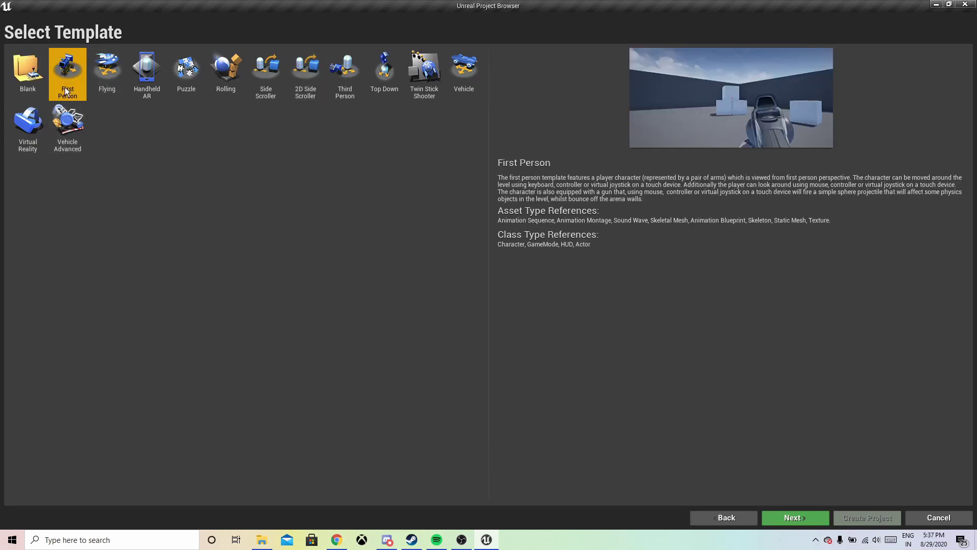
left_click(788, 518)
Step: Create it as a C++ project named GravitySim in the folder D:\2020 Projects\Tutorials\Gravity
left_click(53, 87)
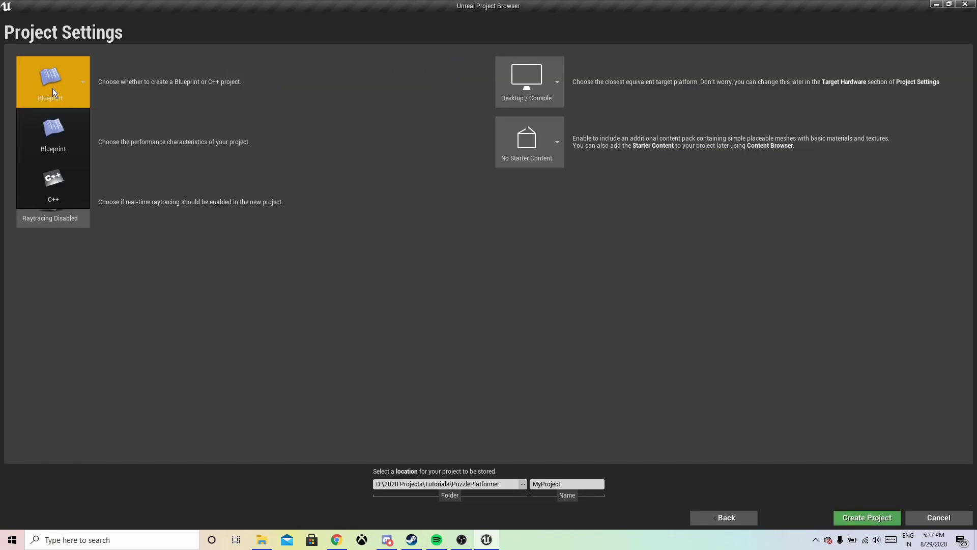
left_click(49, 198)
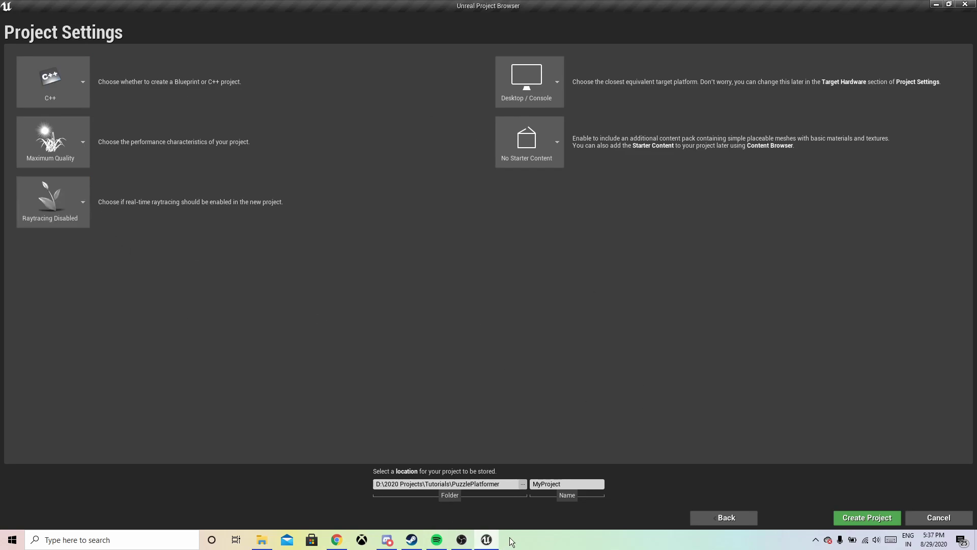
left_click(523, 484)
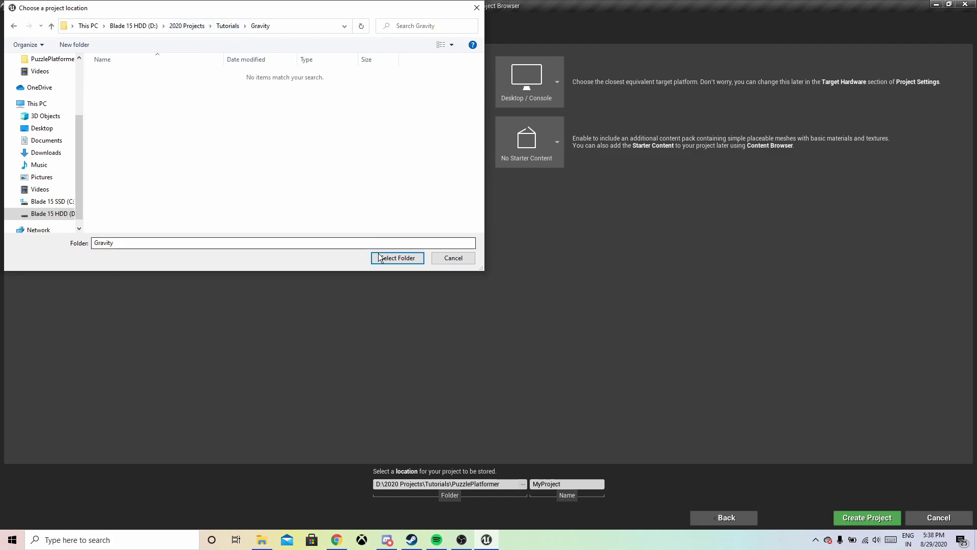
left_click(394, 258)
double_click(573, 483)
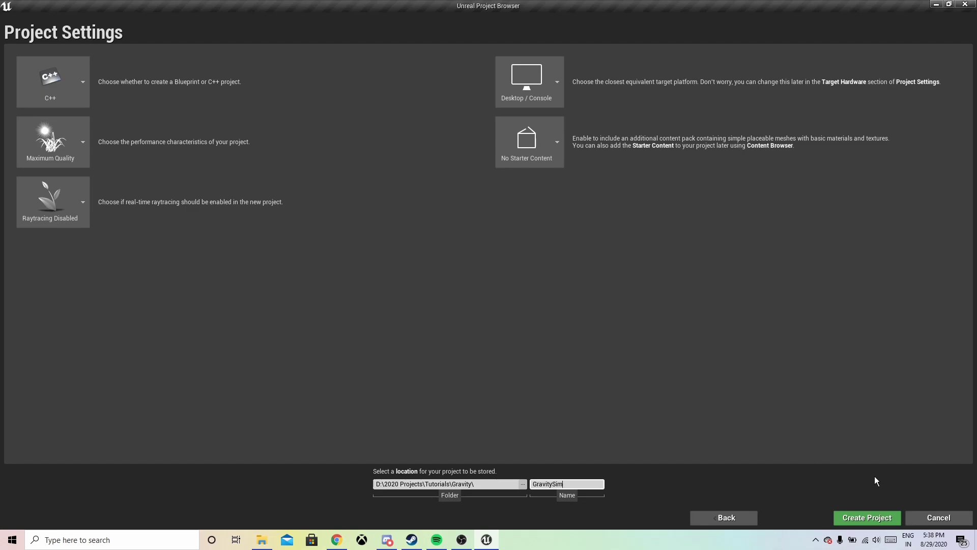
left_click(855, 517)
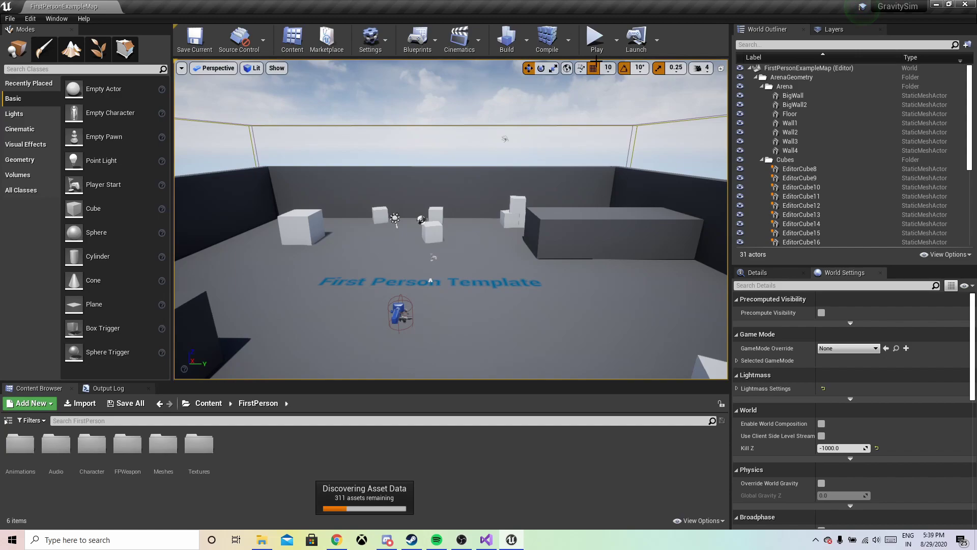
Step: Play-test the first-person level with its default gravity by walking, jumping and shooting, and end the play session
left_click(595, 38)
left_click(454, 233)
key("w")
key("w")
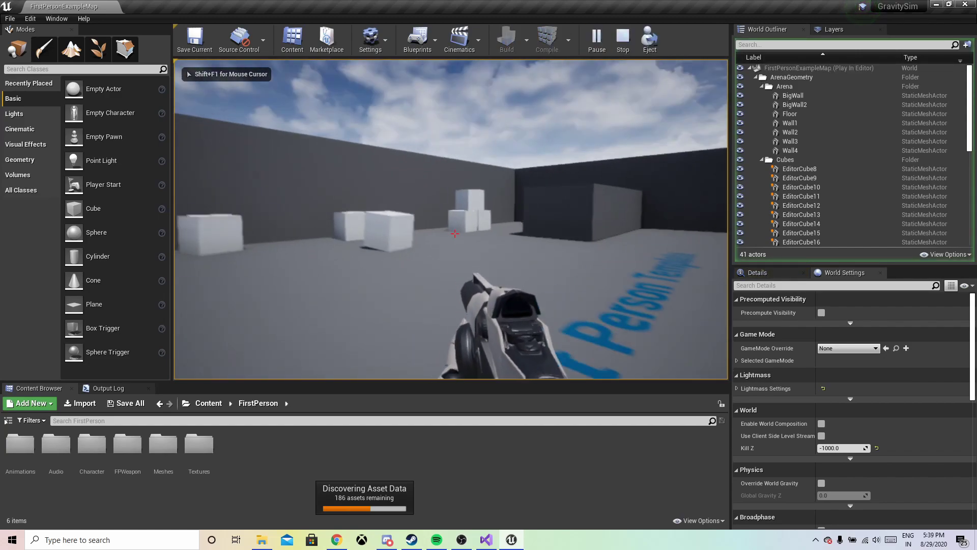
key("w")
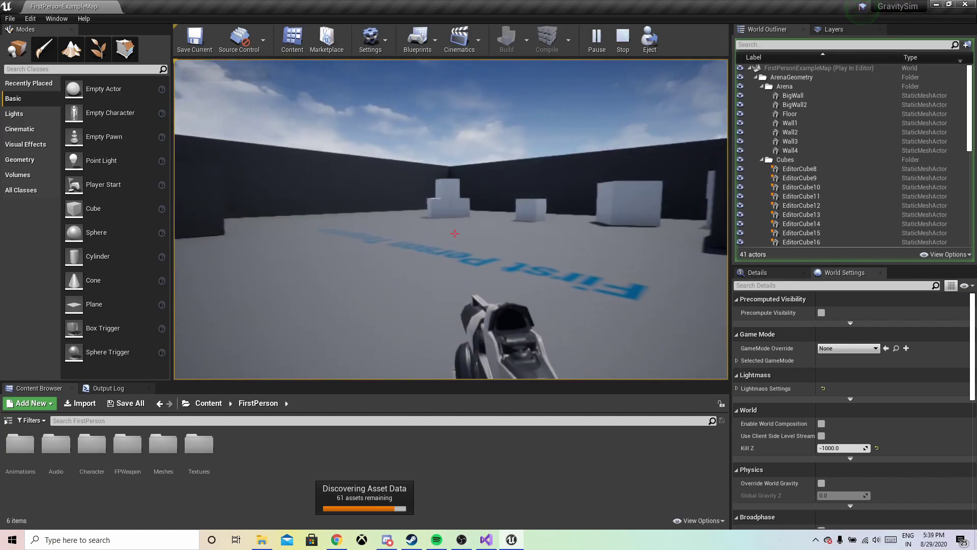
key("w")
left_click(455, 233)
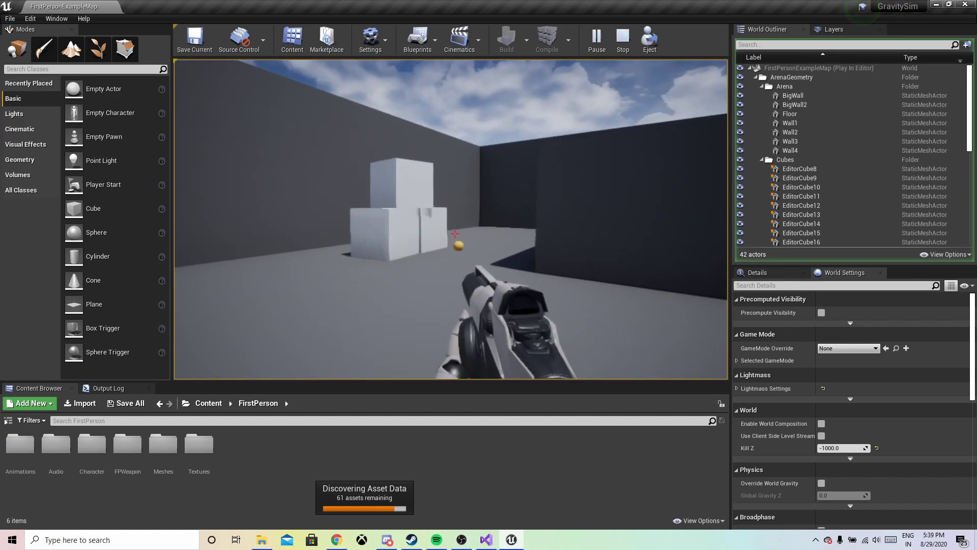
key("w")
key("space")
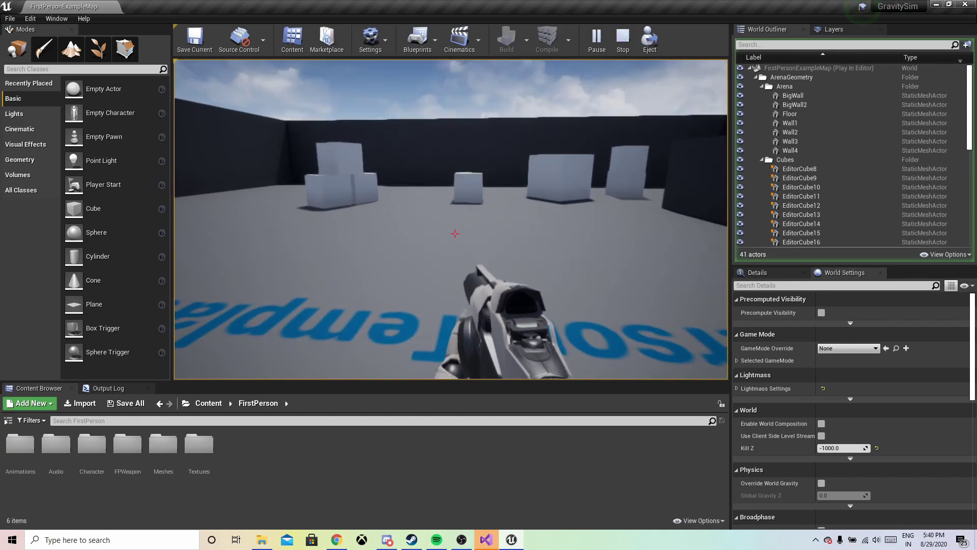
key("Escape")
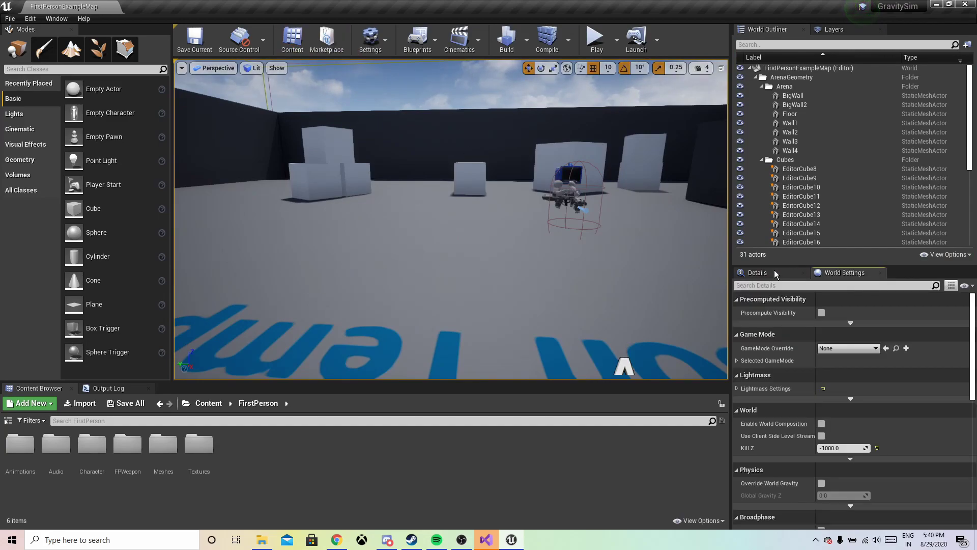
Step: Override the world gravity with a Global Gravity Z of -250 and save the map
scroll(814, 368, "down", 1)
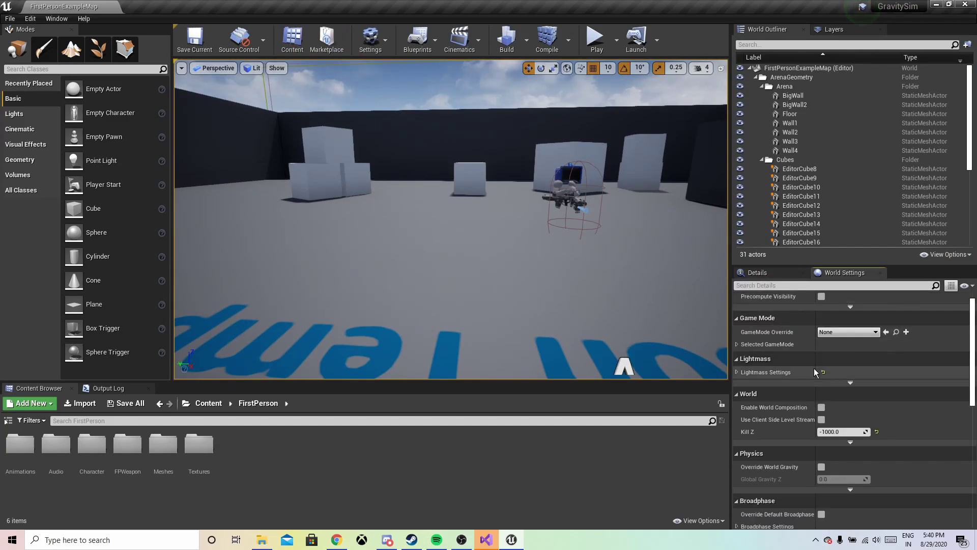
left_click(821, 467)
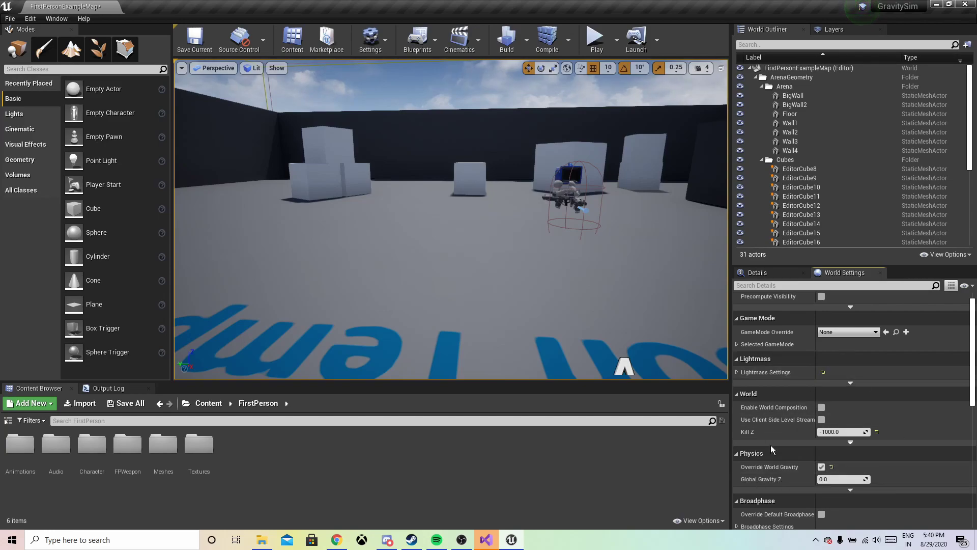
left_click(833, 480)
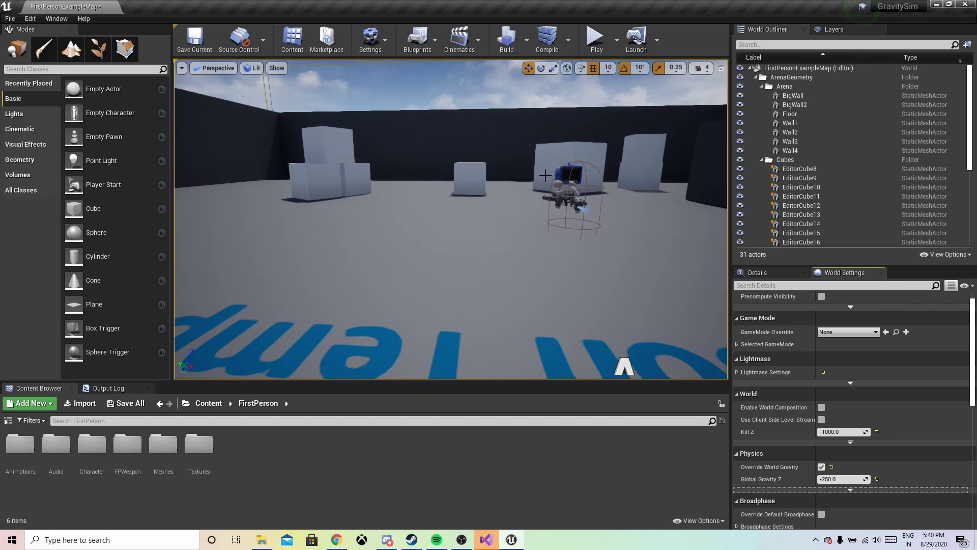
key("ctrl+s")
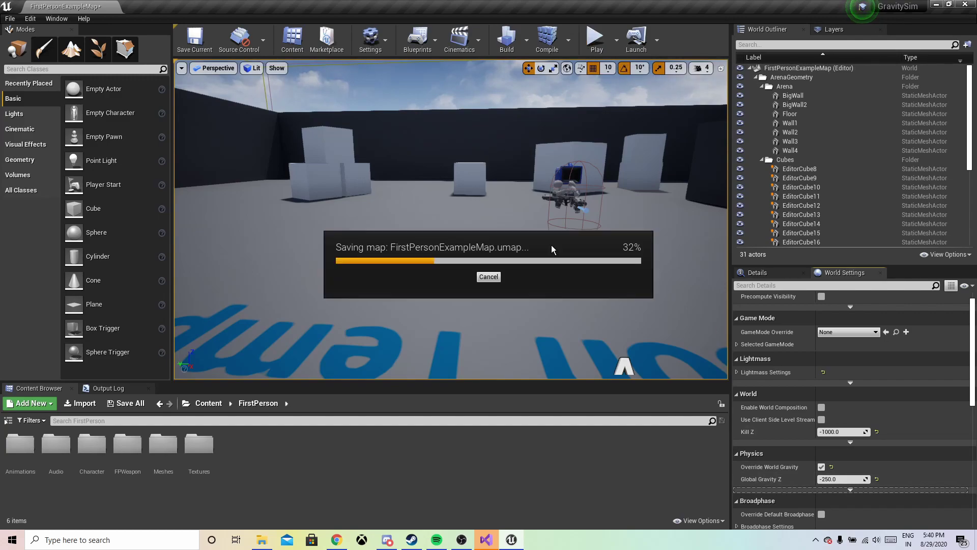
Step: Play-test the level with the overridden gravity, walking and jumping among the cubes, and end the play session
left_click(597, 45)
left_click(455, 233)
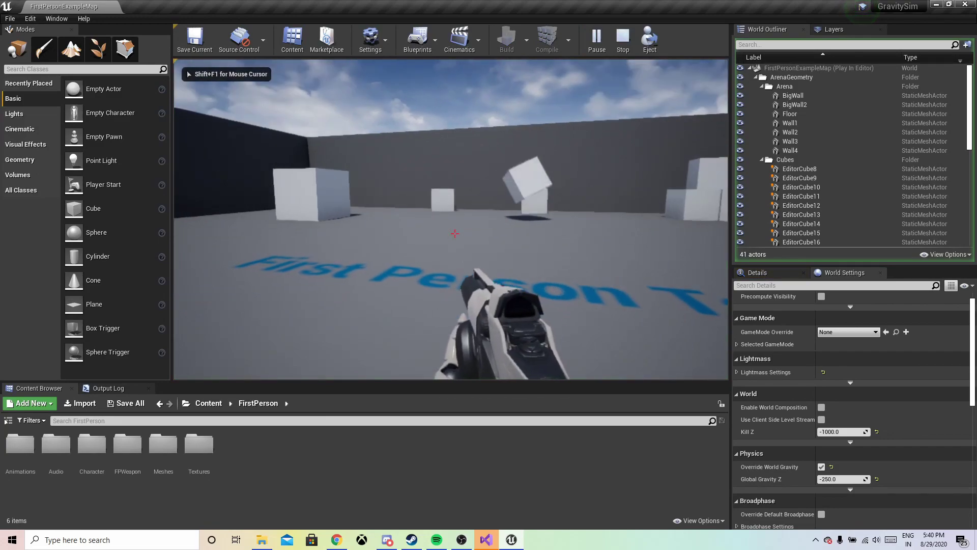
key("w")
key("space")
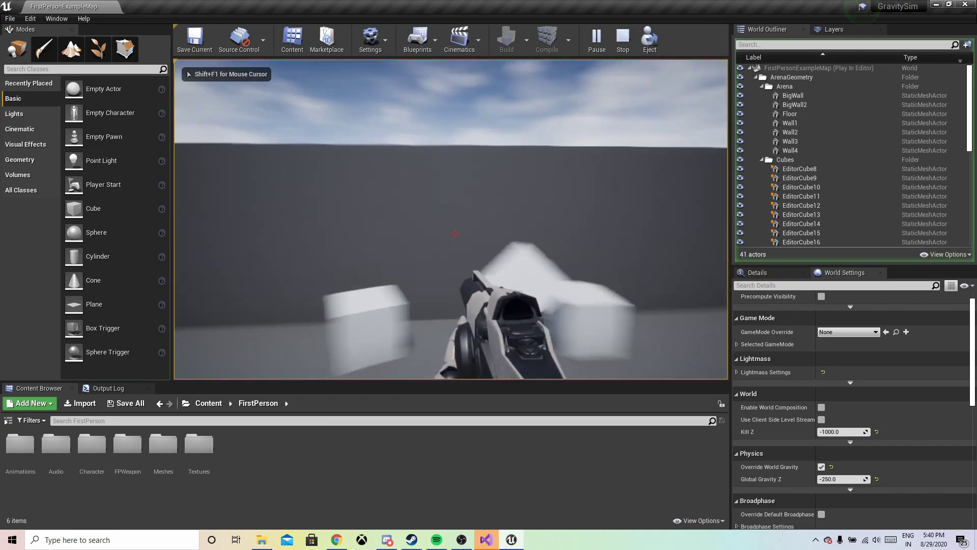
key("w")
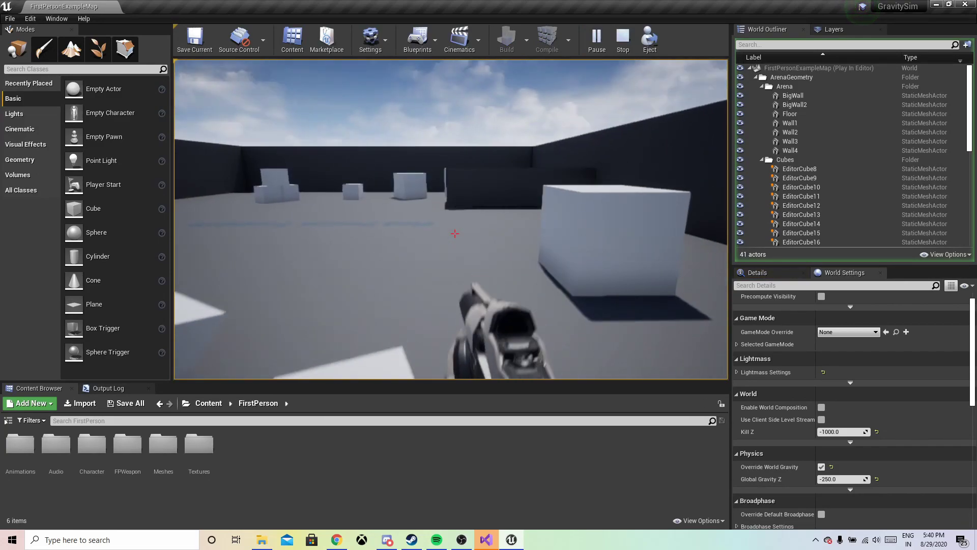
key("w")
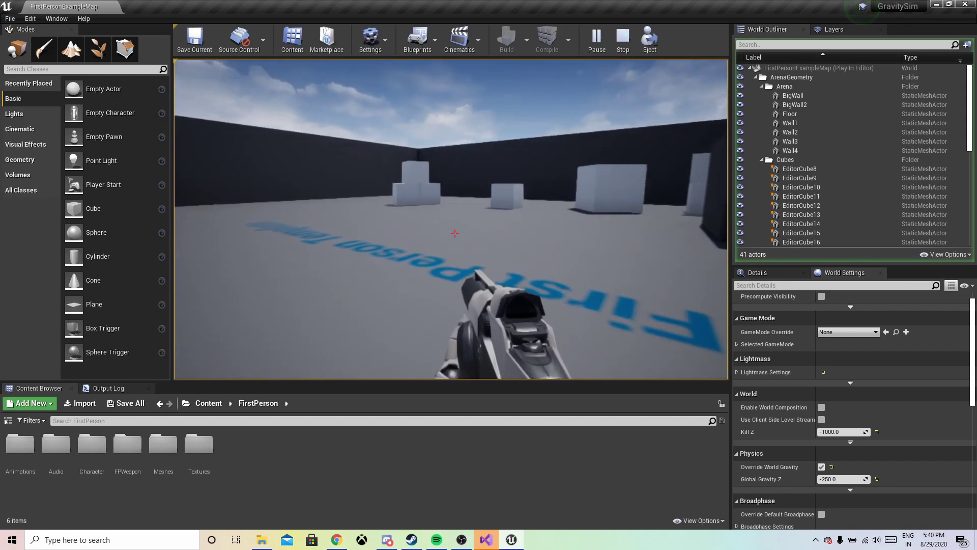
key("w")
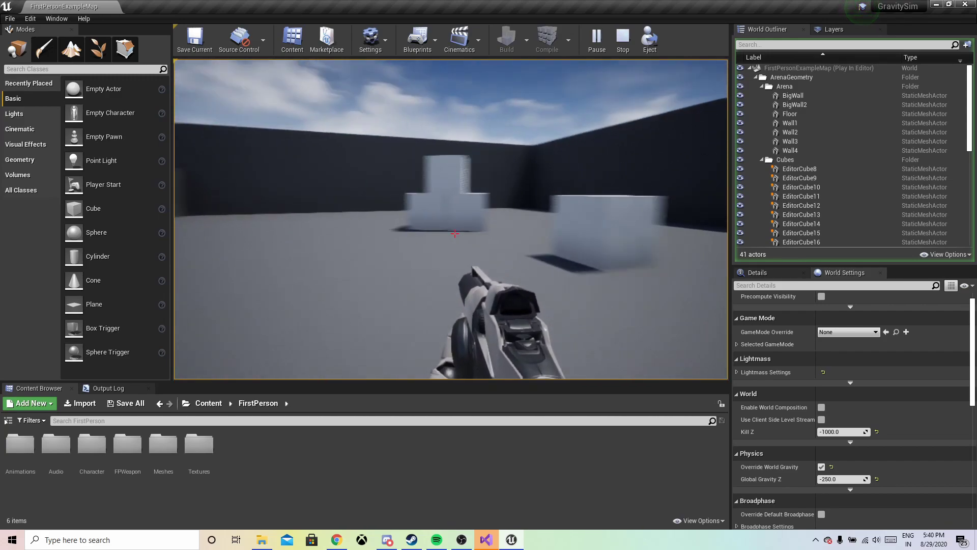
key("w")
key("w")
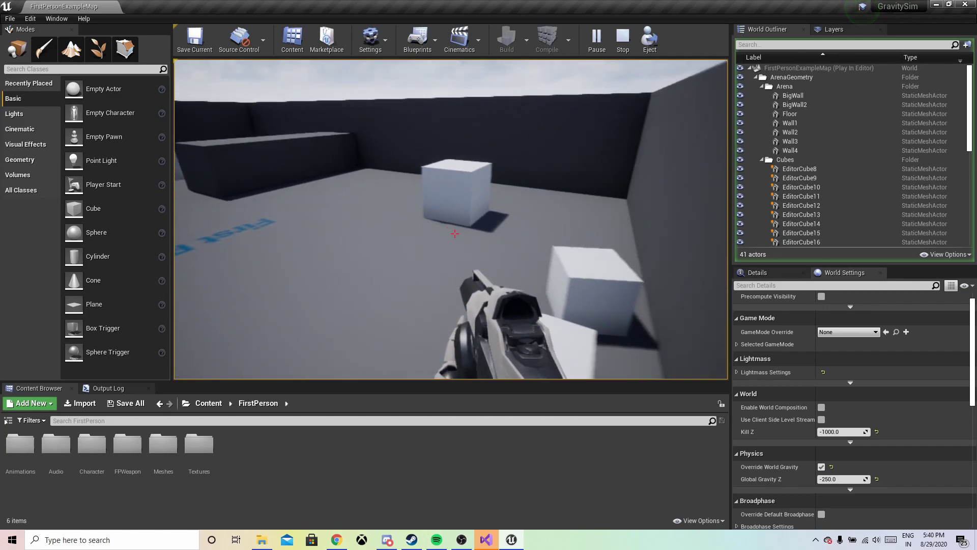
key("w")
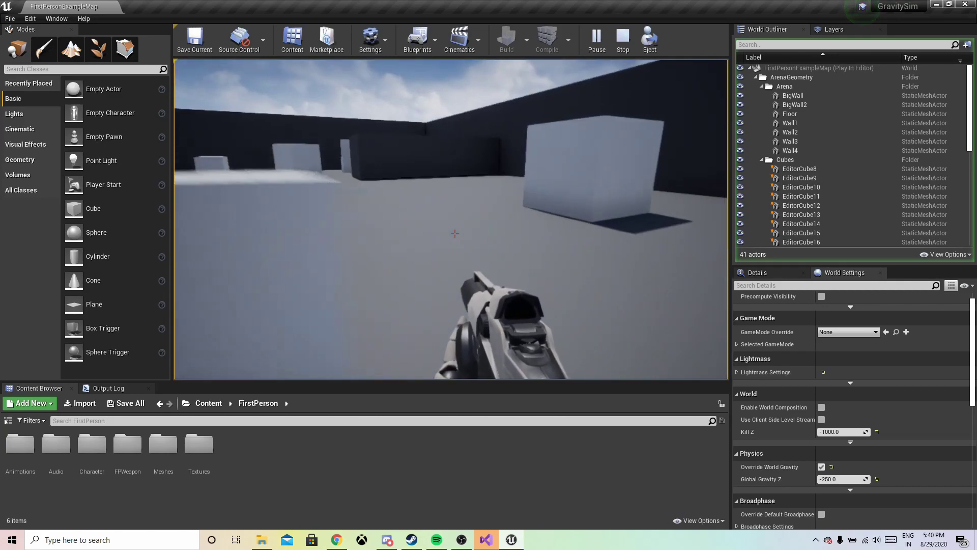
key("w")
key("space")
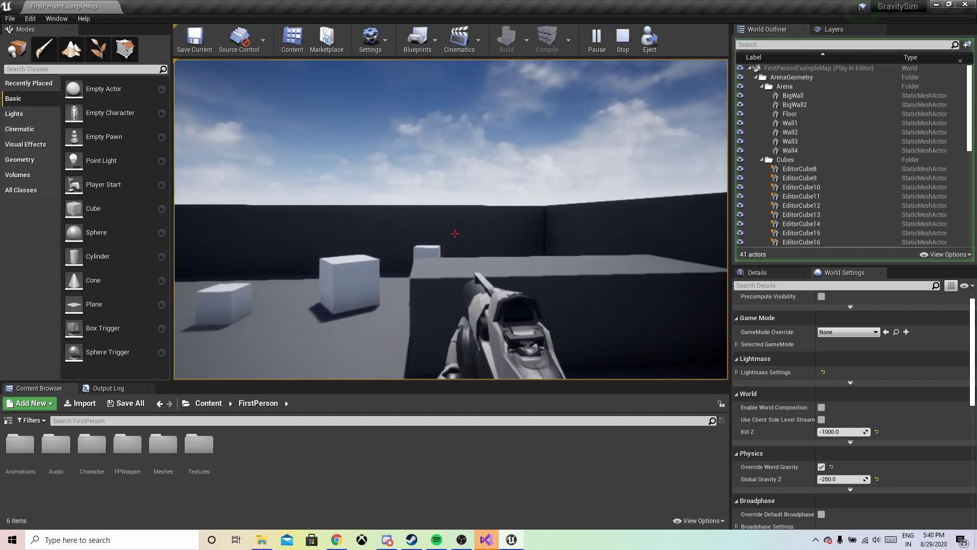
key("w")
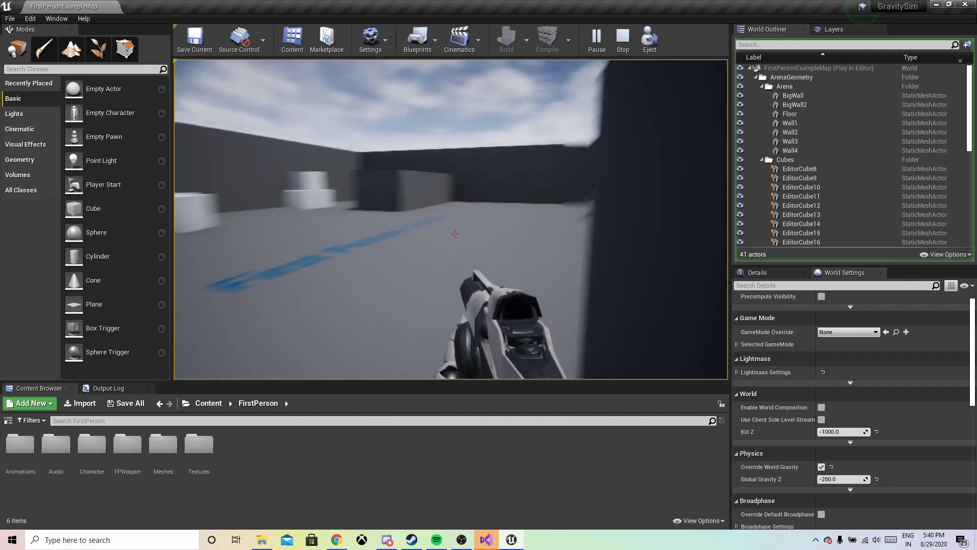
key("w")
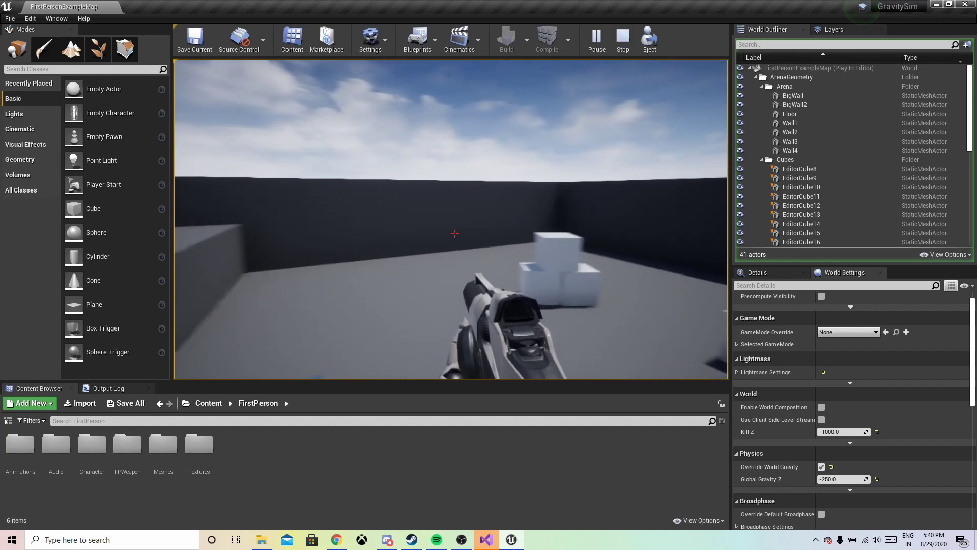
key("a")
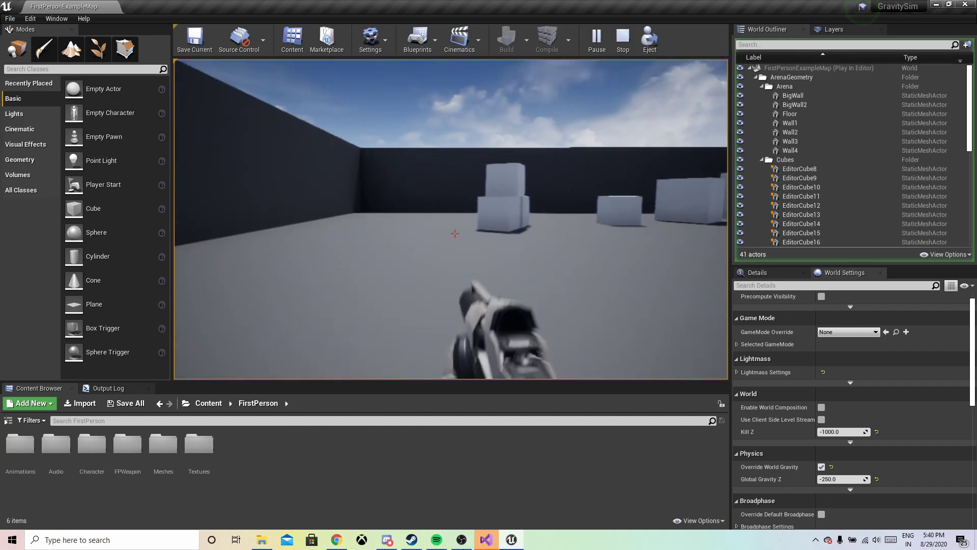
key("w")
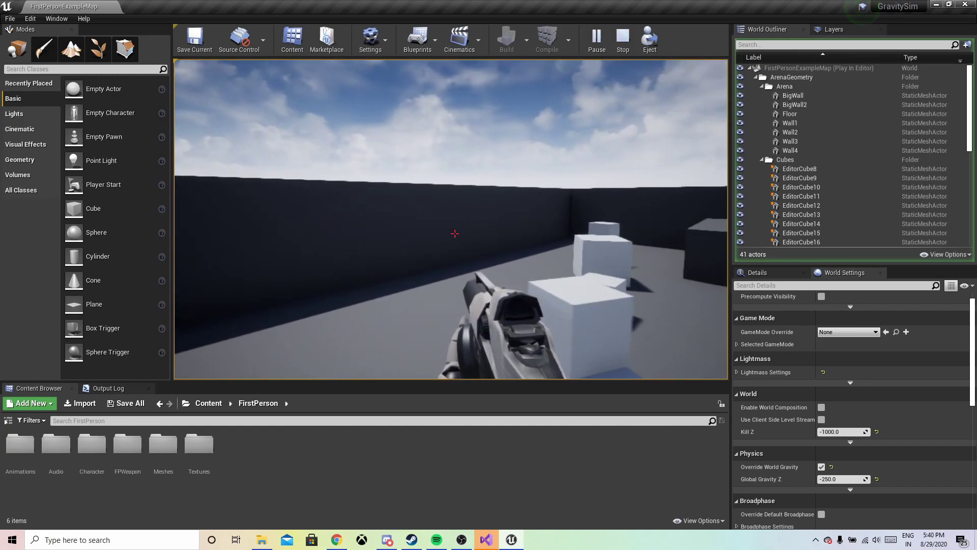
key("w")
key("space")
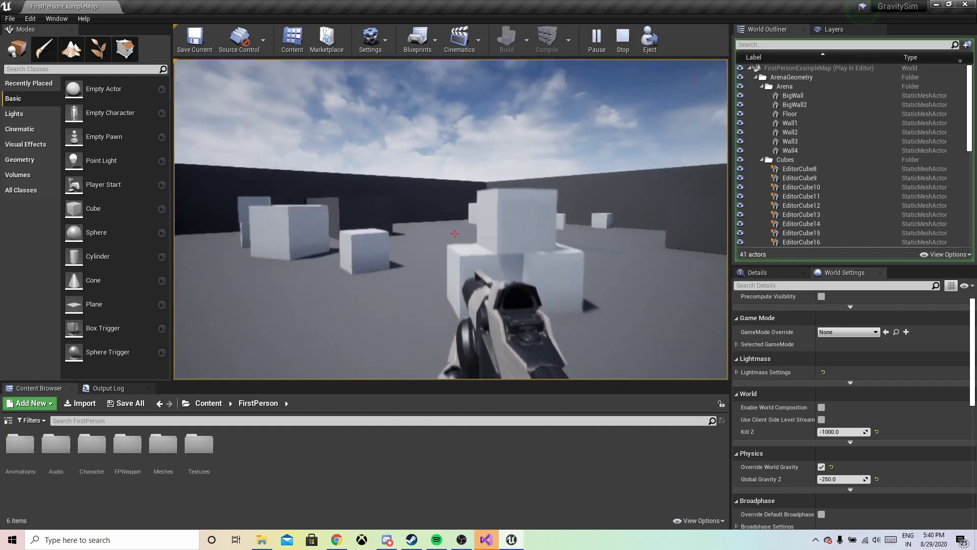
key("w")
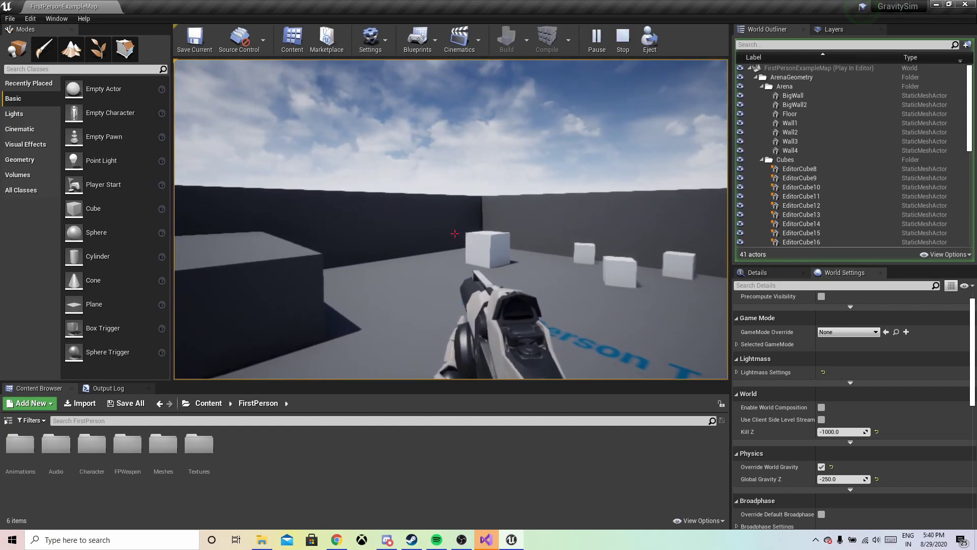
key("Escape")
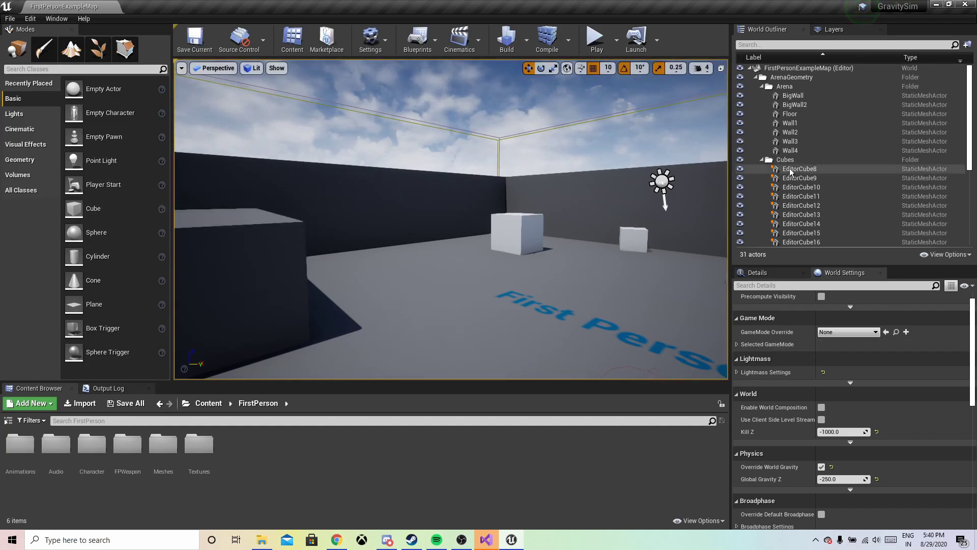
Step: Open the FirstPersonCharacter2 actor's blueprint in the full Blueprint editor
scroll(861, 208, "down", 6)
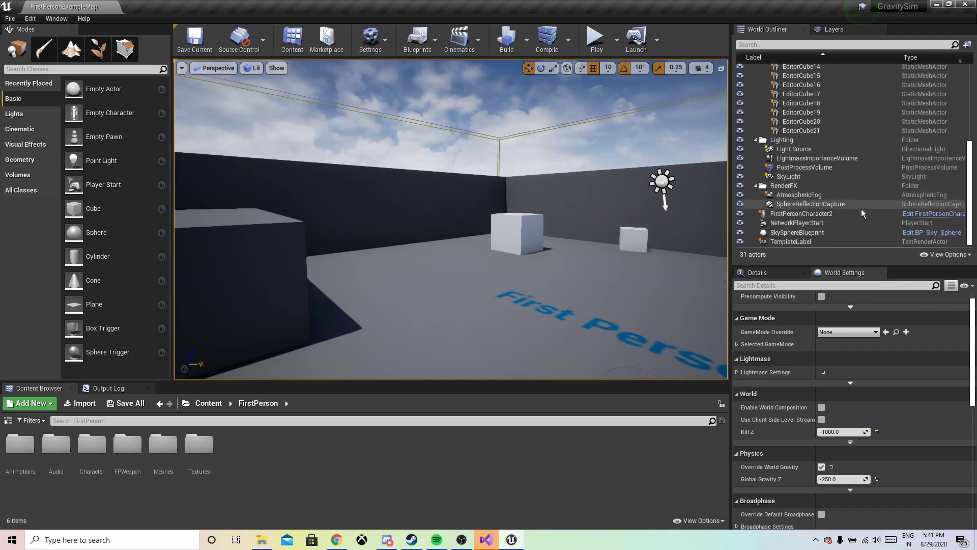
left_click(921, 214)
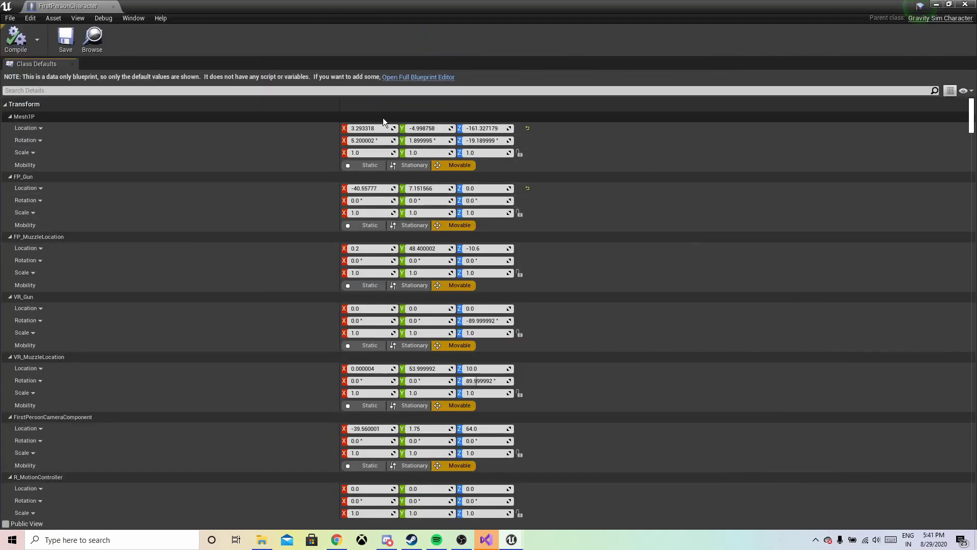
left_click(426, 77)
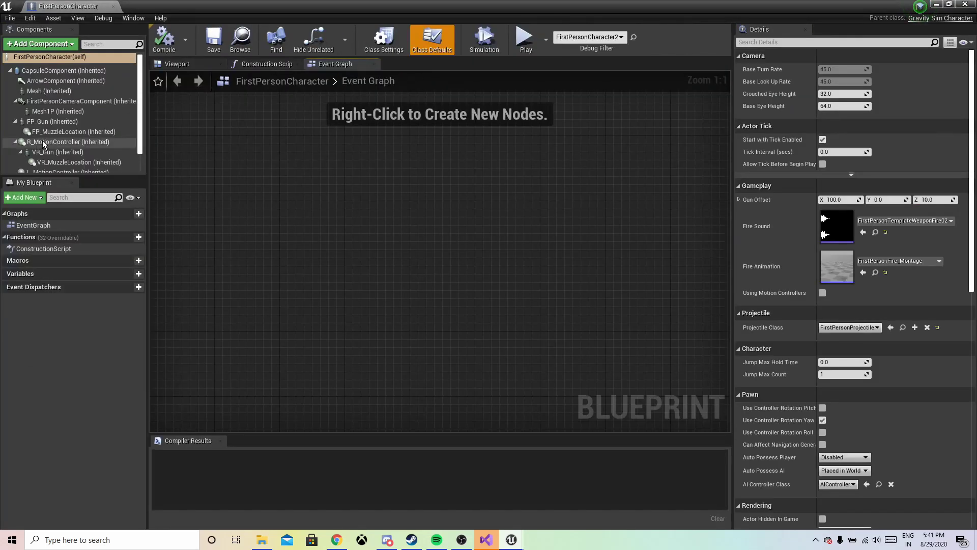
Step: Set the Jump Z Velocity of the inherited CharacterMovement component to 350
scroll(41, 139, "down", 1)
left_click(49, 167)
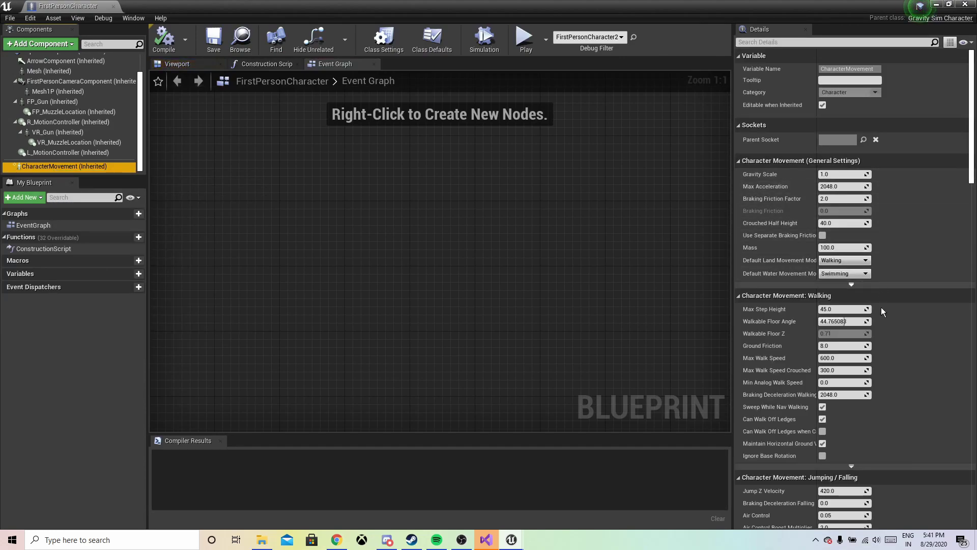
scroll(898, 365, "down", 4)
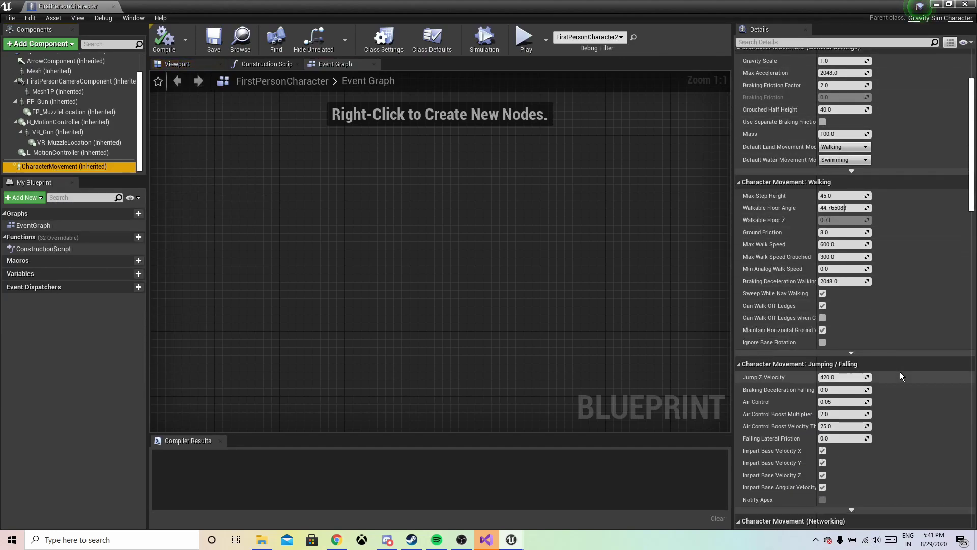
scroll(900, 371, "down", 2)
left_click(828, 344)
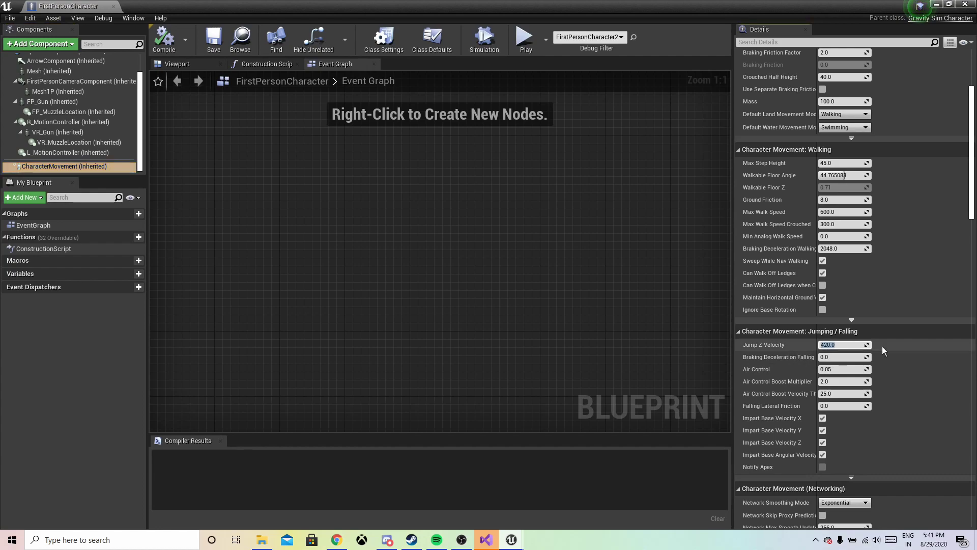
type("350")
scroll(964, 368, "down", 1)
scroll(948, 386, "down", 4)
Step: Set the character's Max Walk Speed to 300, then save, compile and close the blueprint
scroll(948, 386, "up", 5)
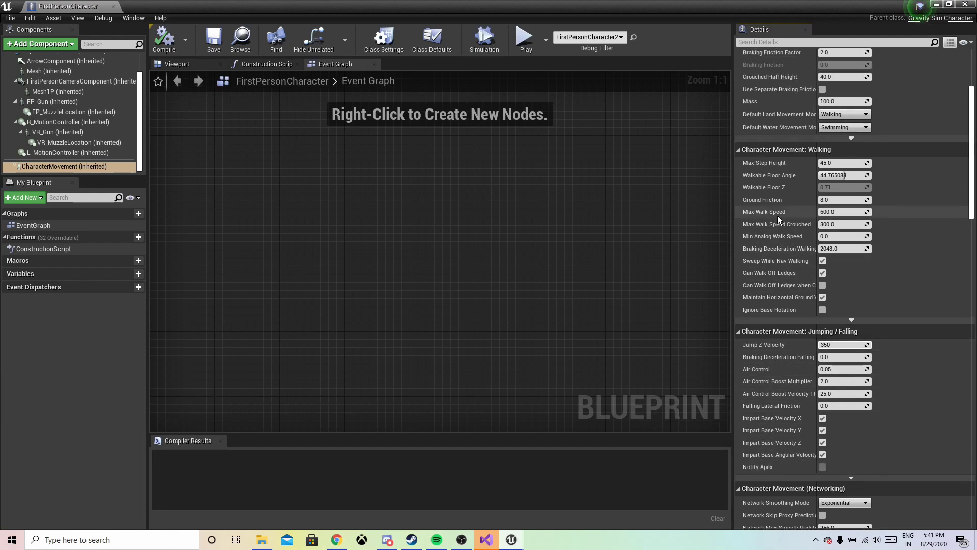
left_click(835, 211)
type("300")
key("Return")
key("ctrl+s")
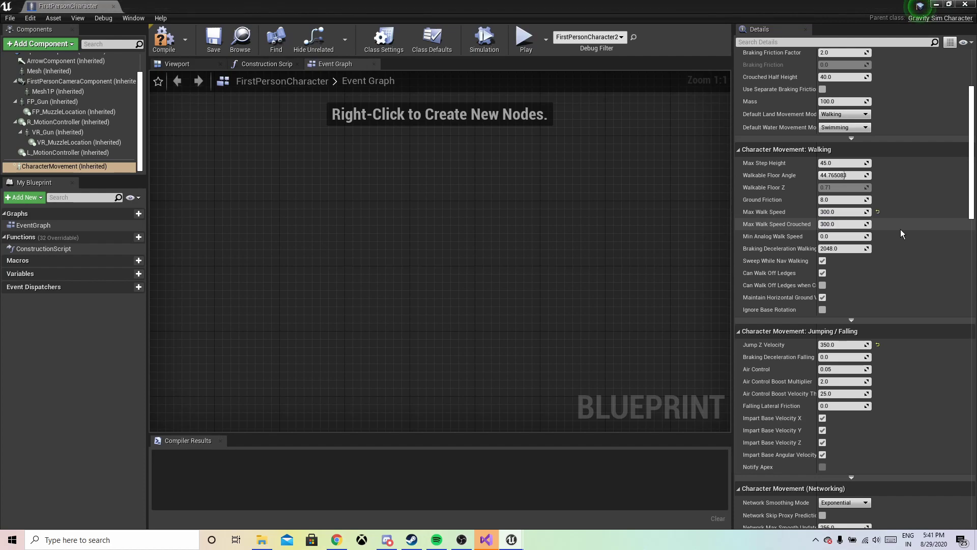
left_click(163, 39)
left_click(114, 7)
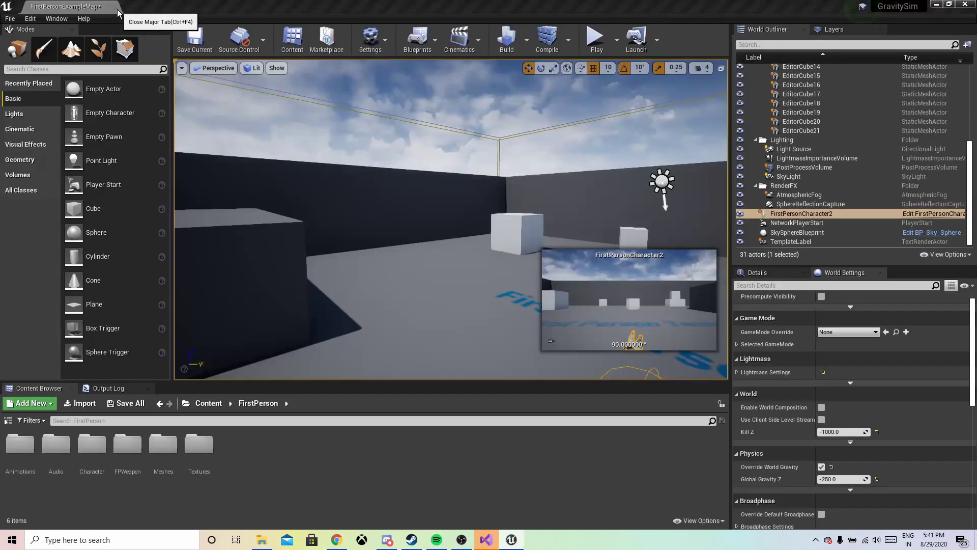
Step: Play-test the level with the reduced walk speed and jump velocity, walking and jumping around, and end the play session
left_click(596, 45)
left_click(460, 244)
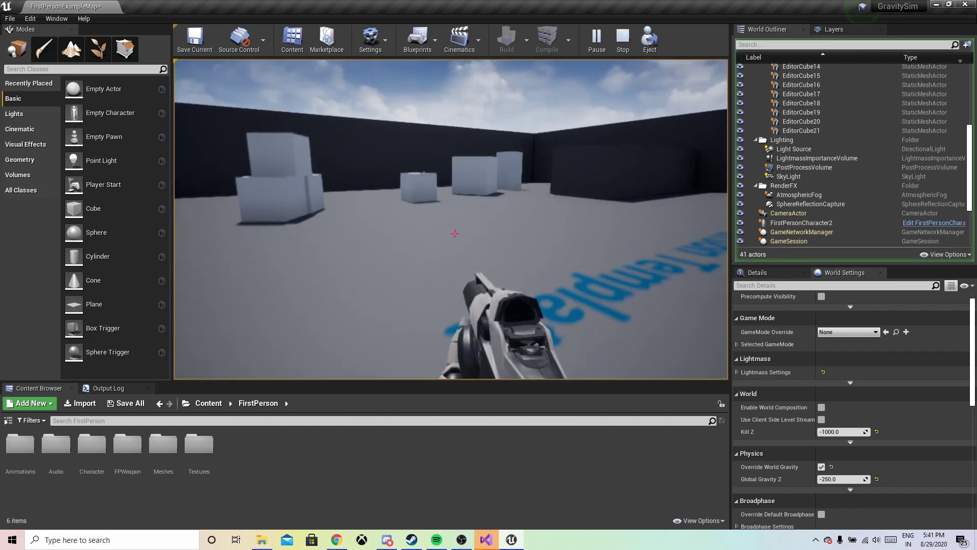
key("w")
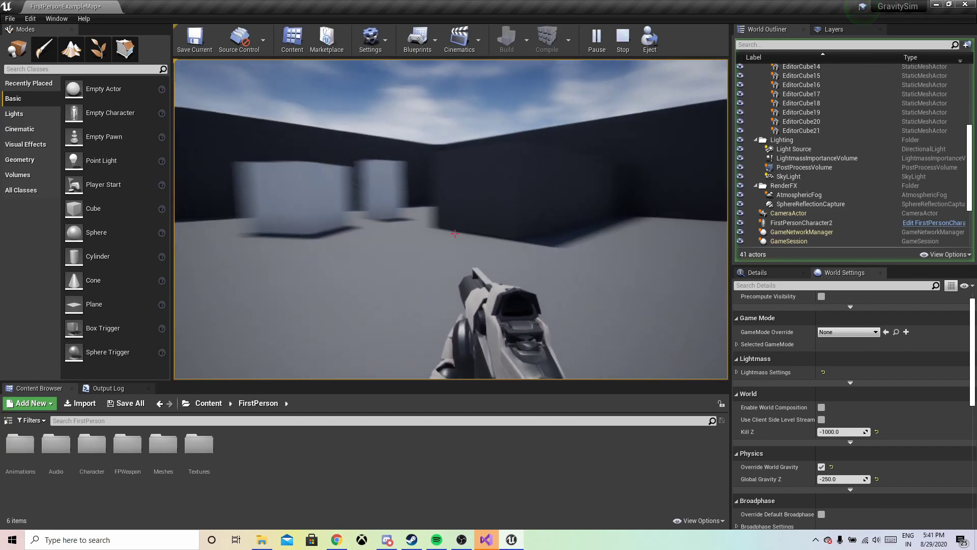
key("w")
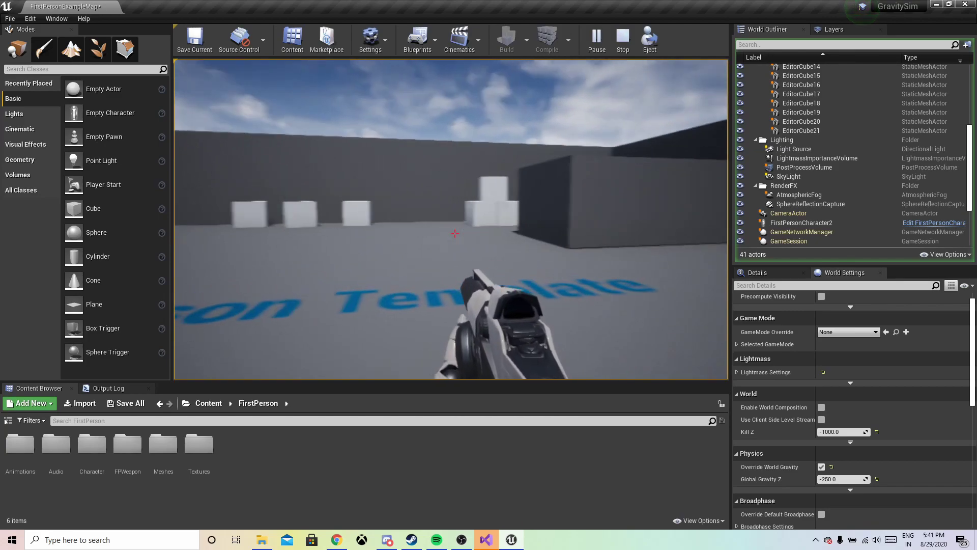
key("w")
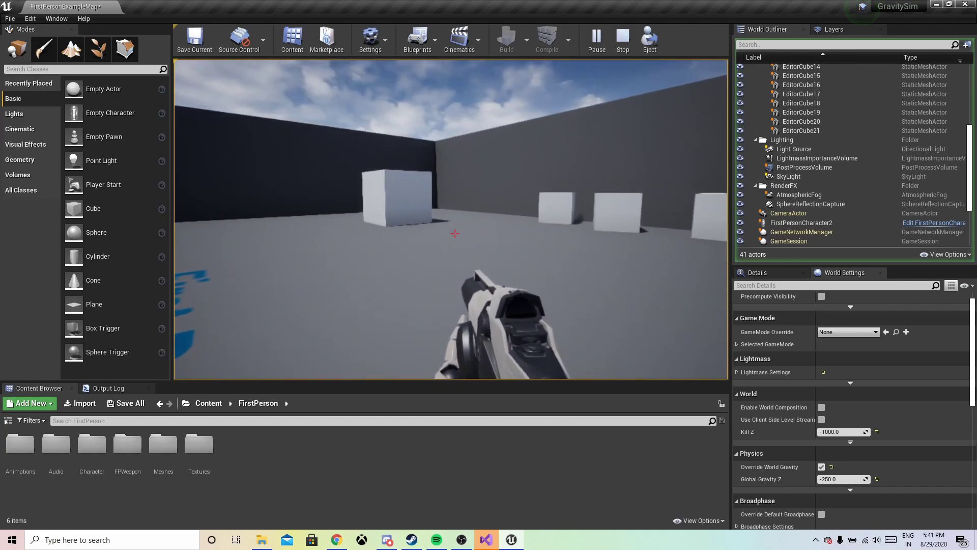
key("w")
key("space")
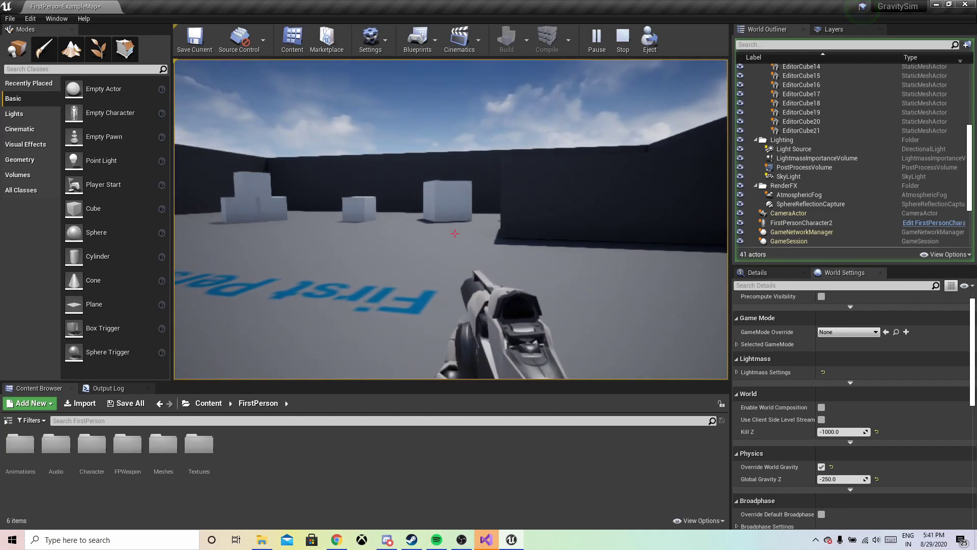
key("Escape")
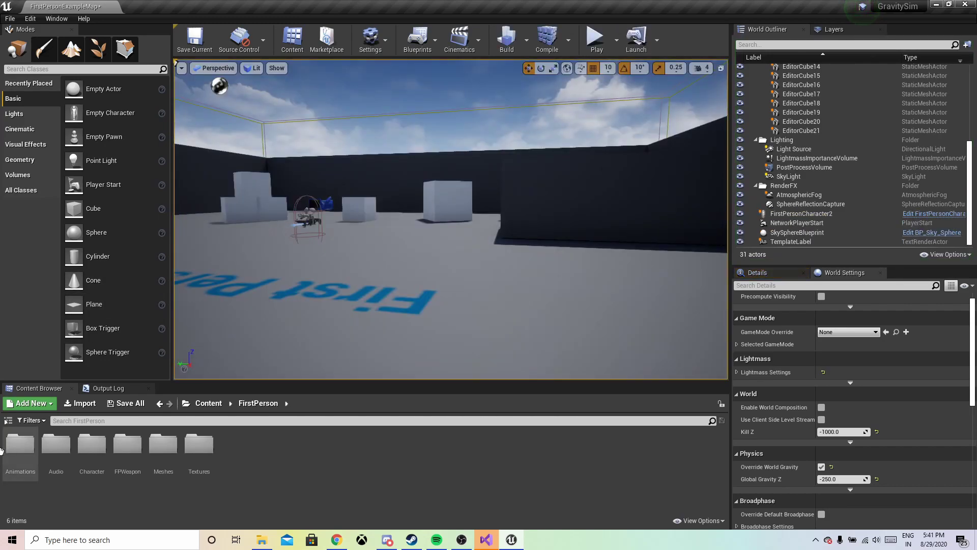
Step: Open the GravitySimCharacter C++ class from the project's C++ Classes in Visual Studio and dismiss the Visual Assist trial notices
left_click(8, 421)
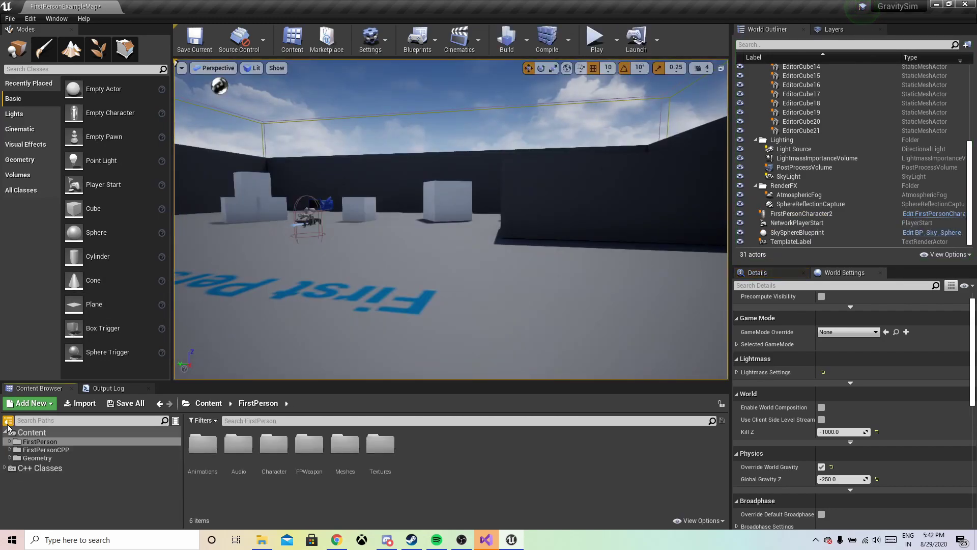
left_click(31, 469)
double_click(204, 445)
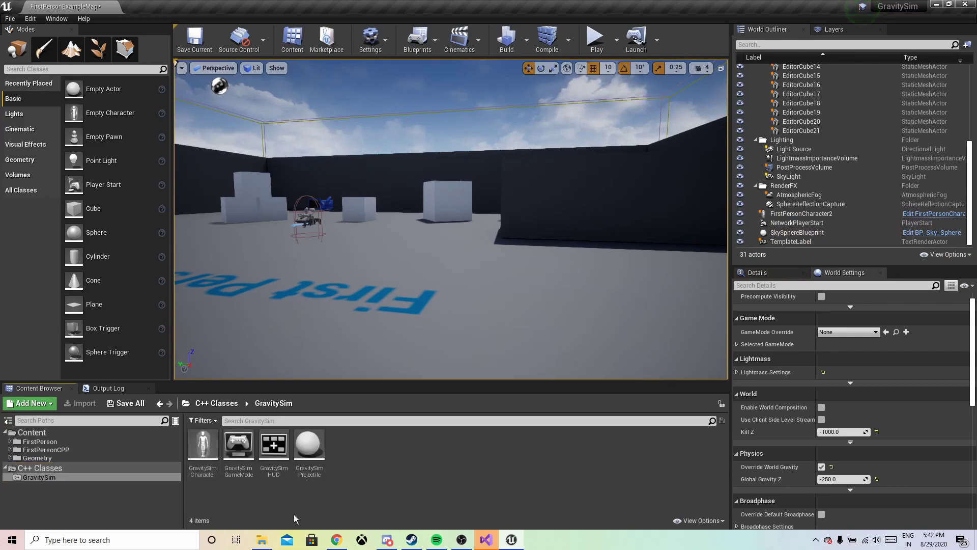
double_click(200, 467)
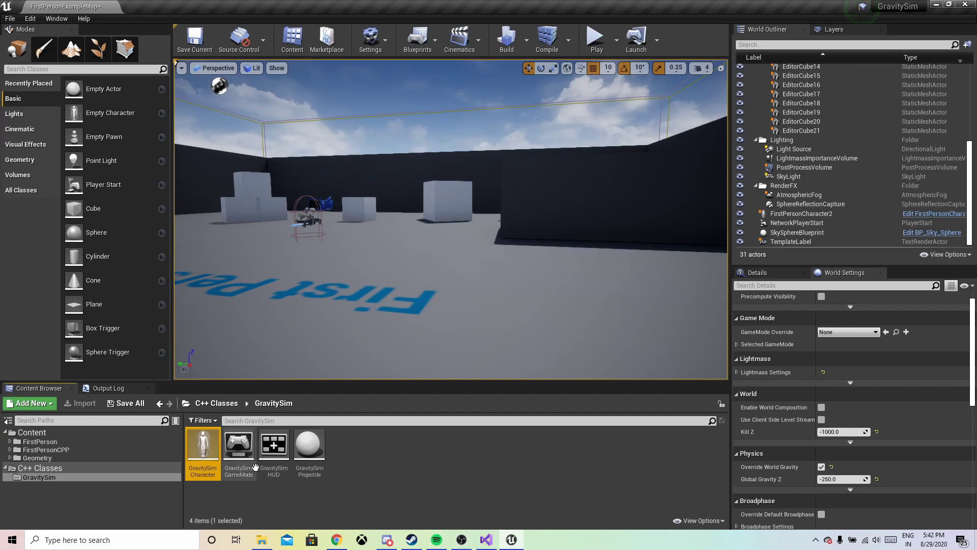
left_click(485, 540)
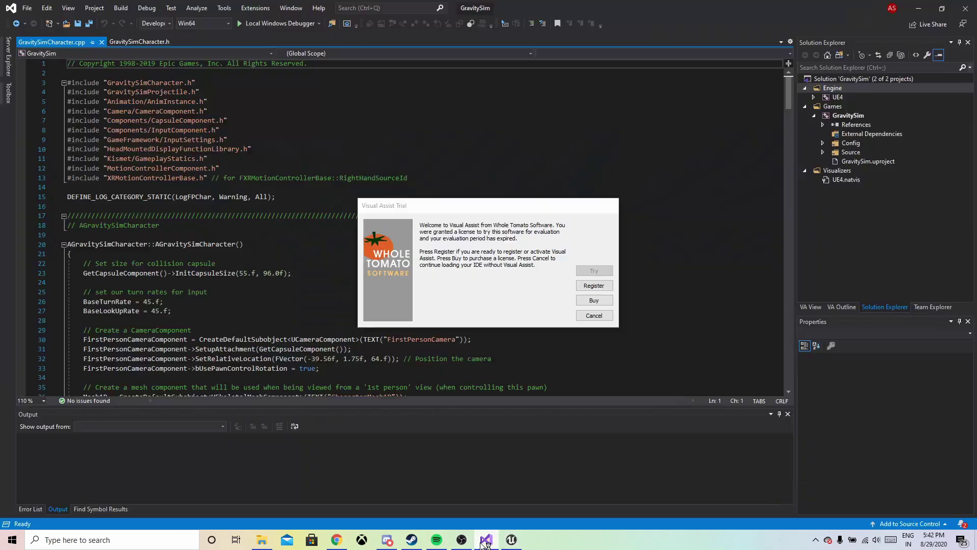
left_click(593, 315)
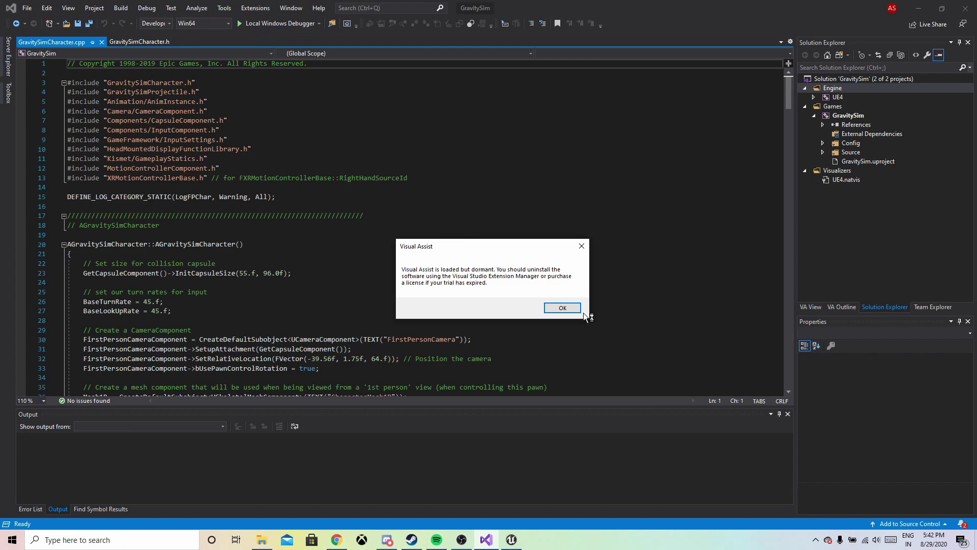
left_click(563, 307)
Step: Find the movement axis bindings in SetupPlayerInputComponent and go to the definition of MoveForward
scroll(459, 207, "down", 4)
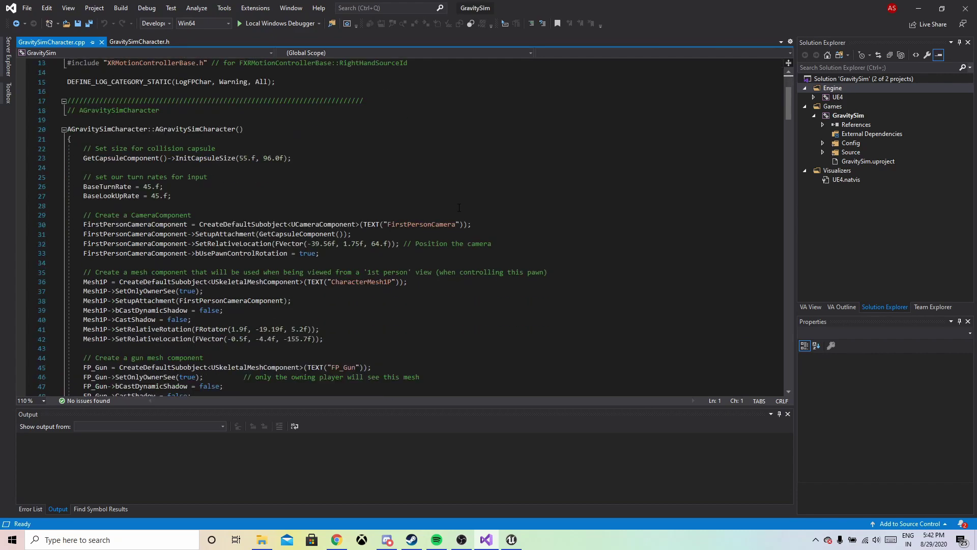
scroll(459, 207, "down", 5)
scroll(458, 208, "down", 9)
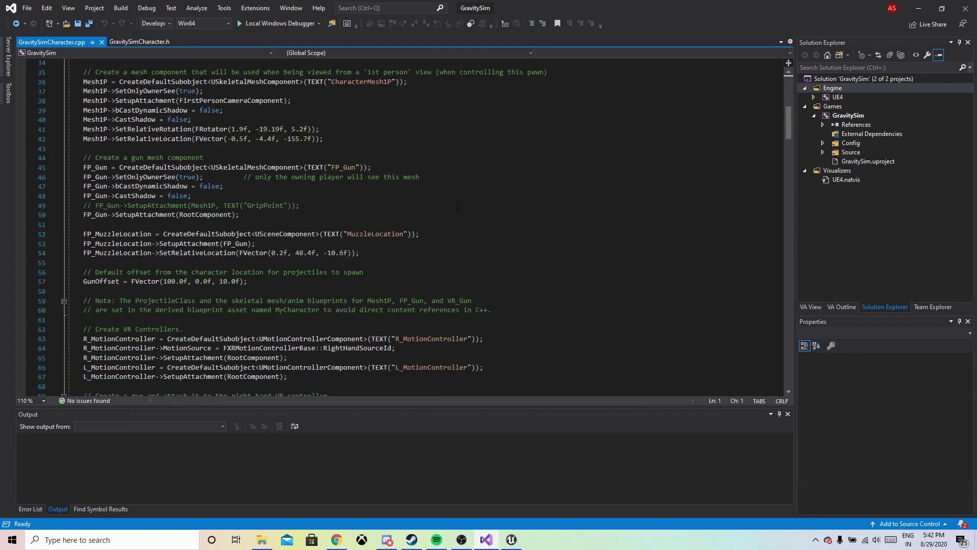
scroll(458, 208, "down", 16)
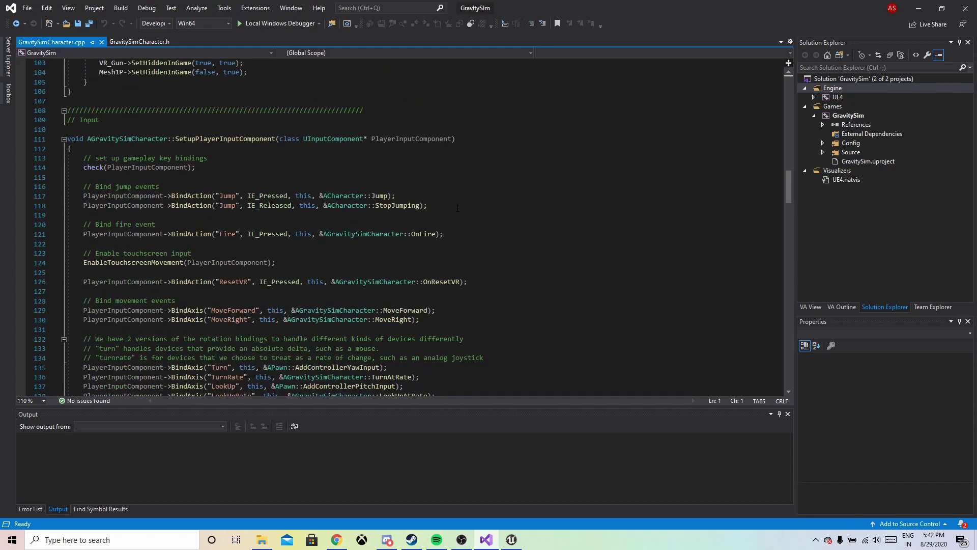
scroll(458, 207, "down", 1)
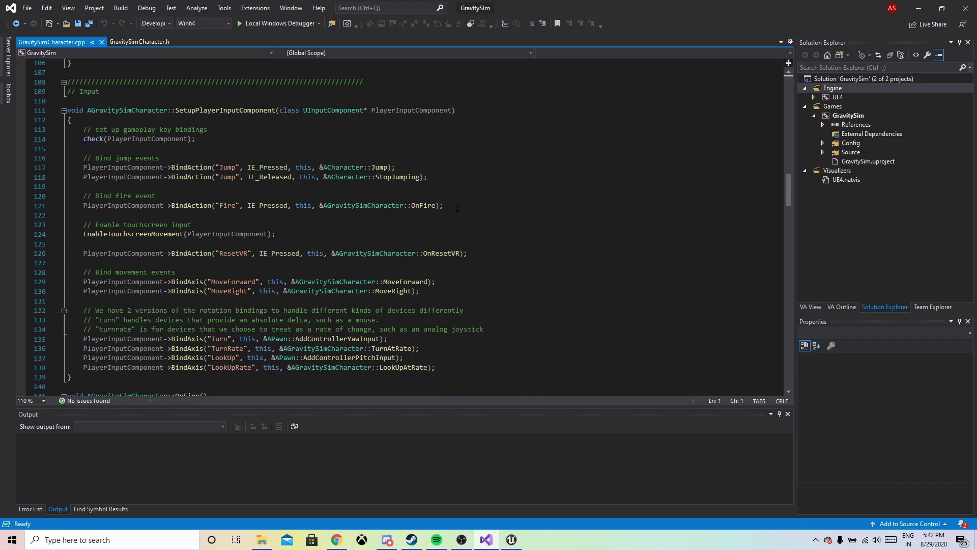
double_click(230, 281)
double_click(182, 283)
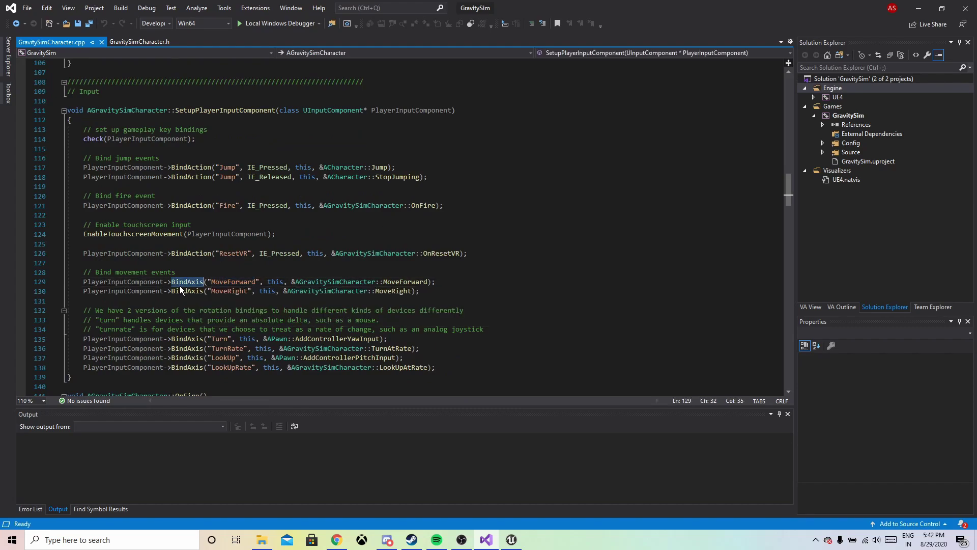
double_click(399, 284)
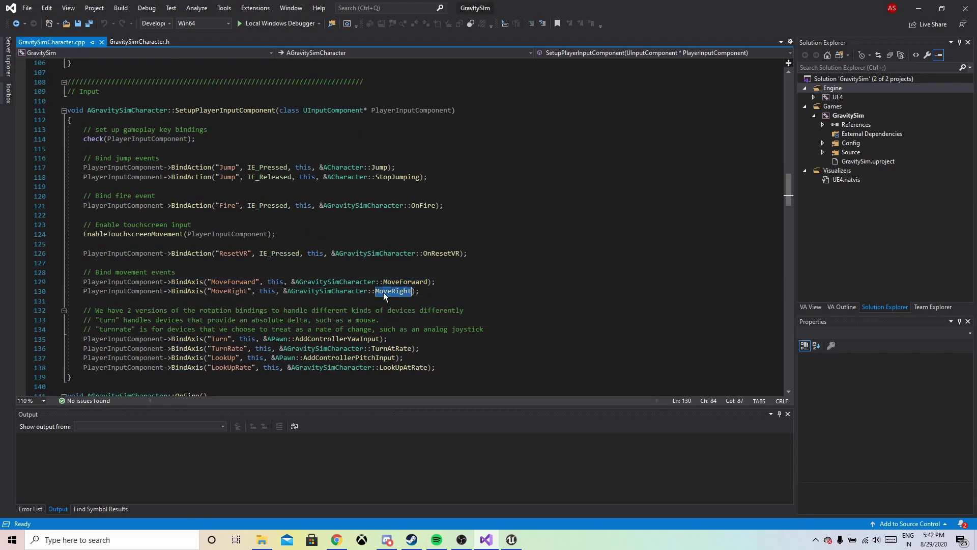
double_click(393, 283)
key("F12")
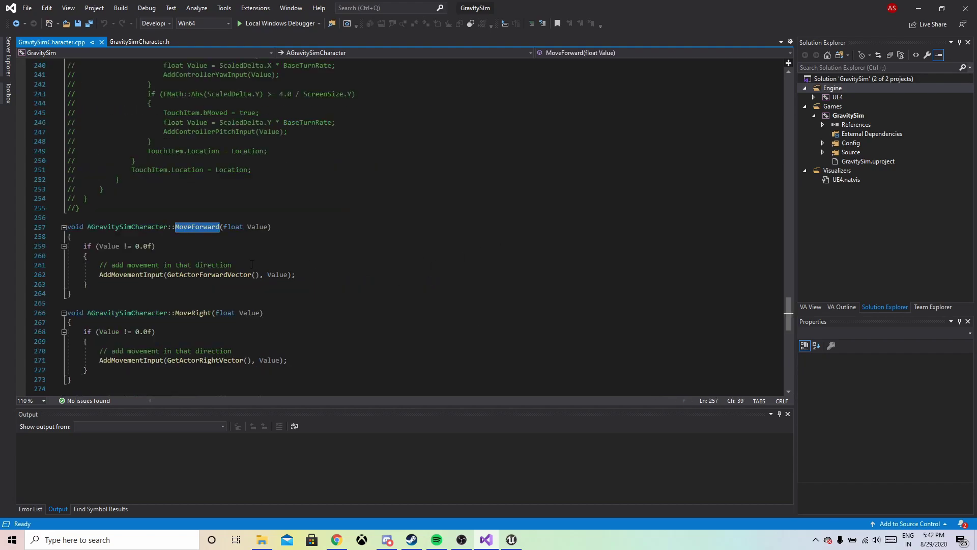
Step: Add a Jump(); call below the AddMovementInput line in MoveForward and save the source file
left_click_drag(99, 275, 313, 274)
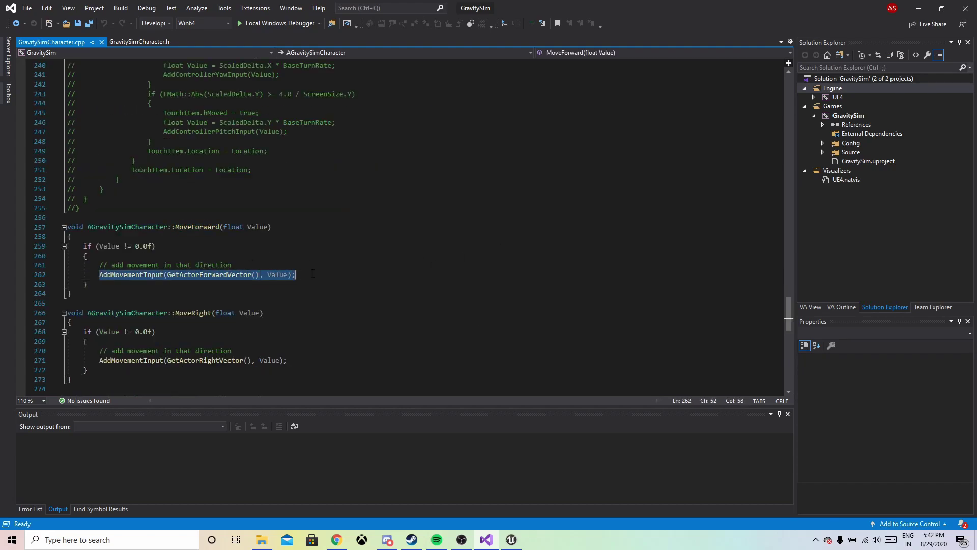
left_click(239, 265)
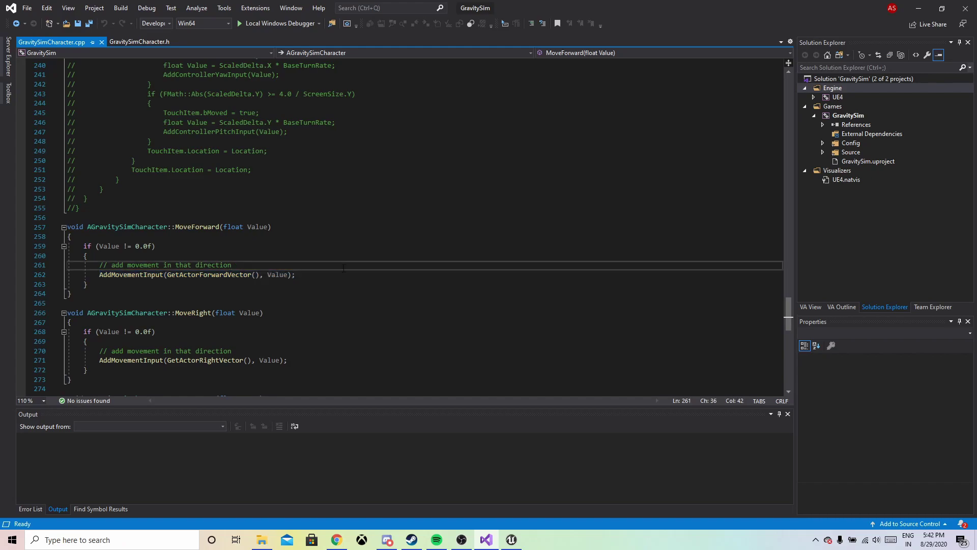
key("Return")
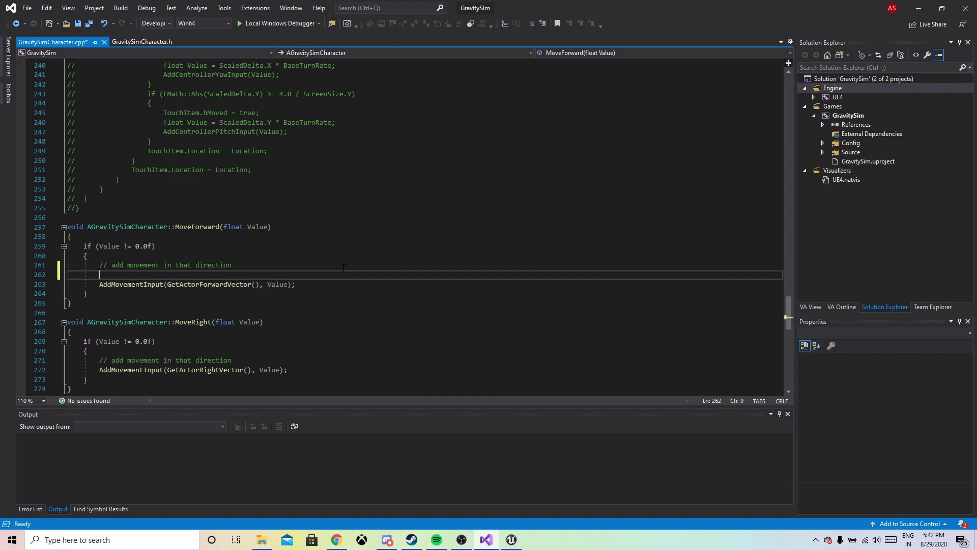
key("ctrl+z")
left_click(314, 274)
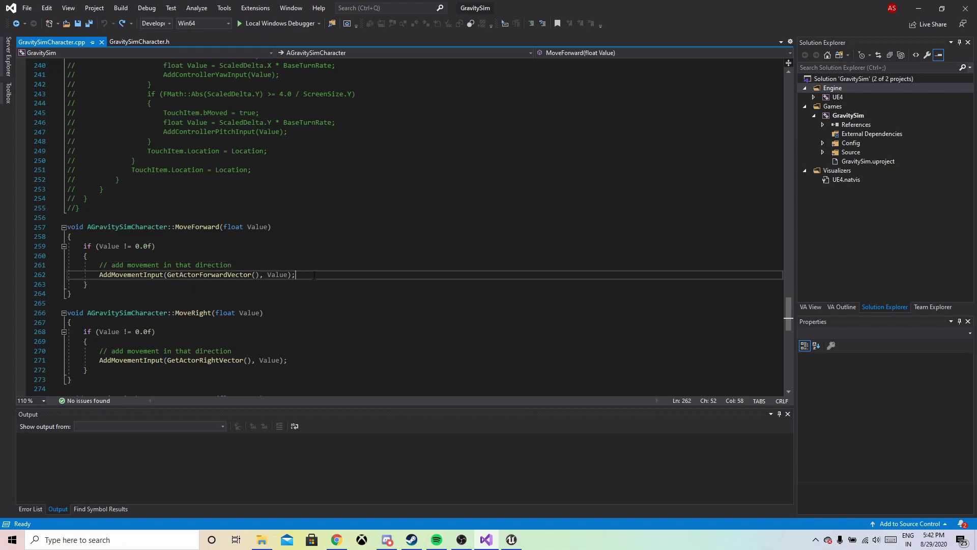
key("Return")
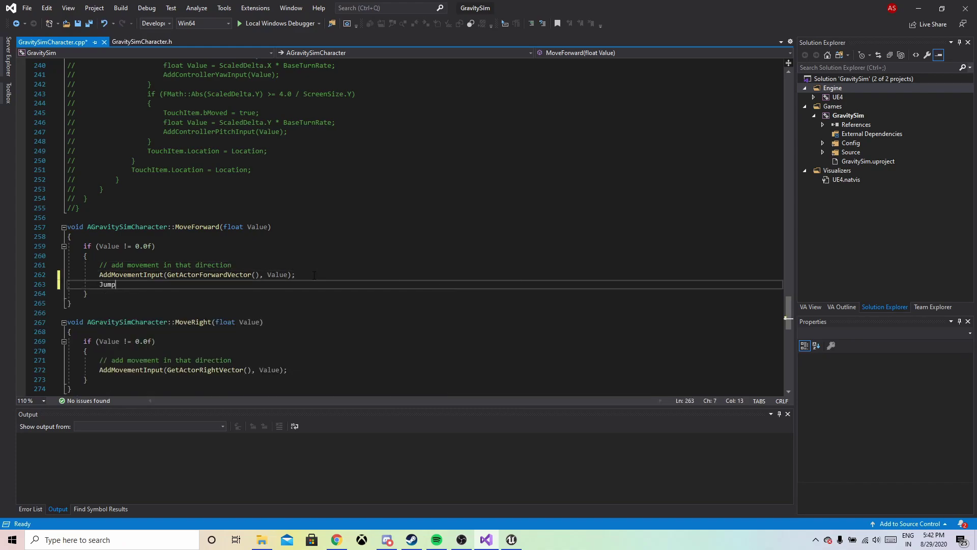
key("Escape")
key("ctrl+s")
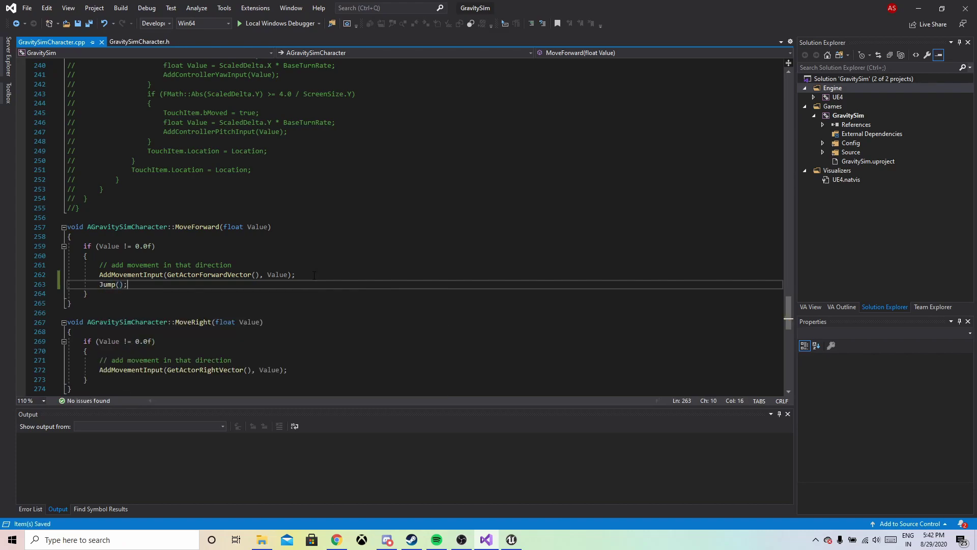
Step: Copy the Jump(); call below the AddMovementInput line in MoveRight and save the source file
left_click_drag(99, 284, 131, 285)
key("ctrl+c")
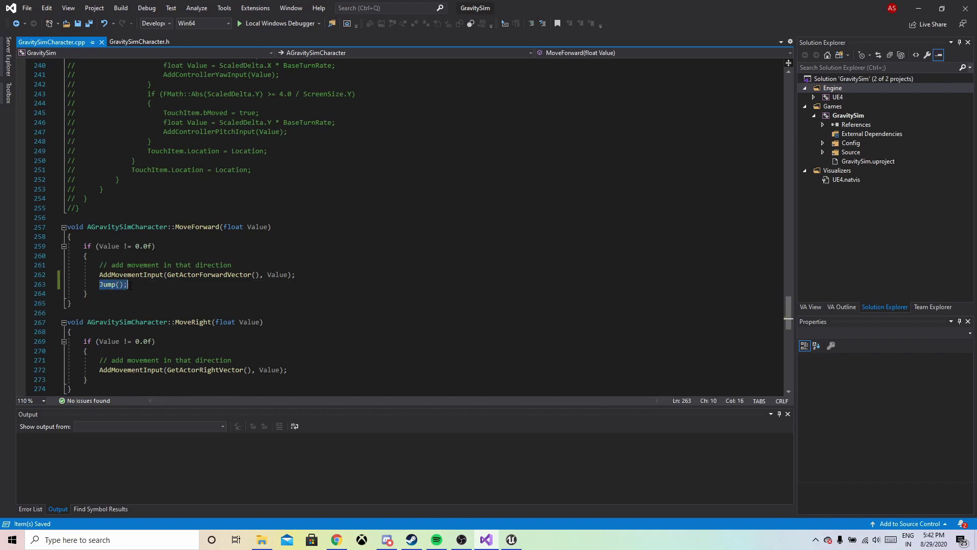
scroll(130, 285, "down", 2)
left_click(304, 311)
key("Return")
key("ctrl+v")
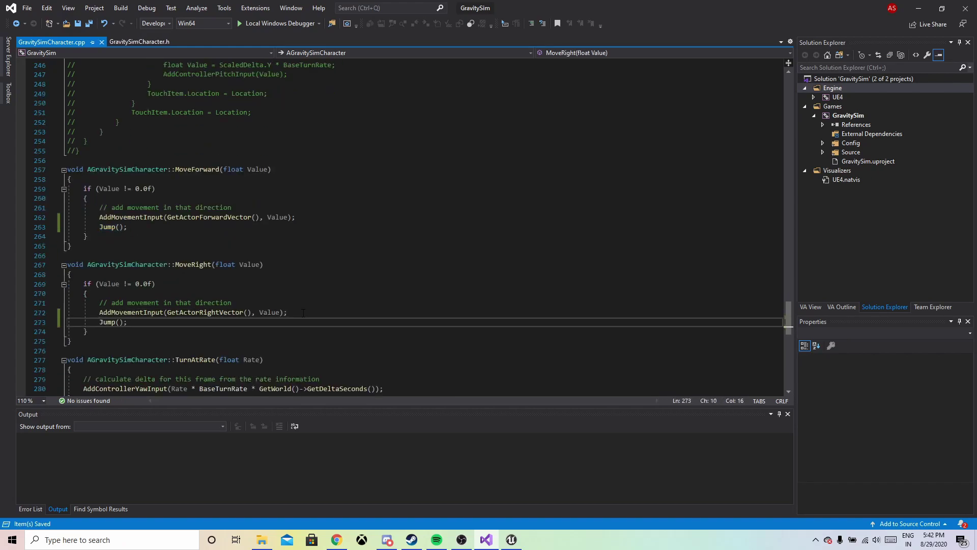
Step: Look up the definition of Jump called in MoveForward, and return to GravitySimCharacter.cpp
scroll(303, 312, "up", 5)
scroll(203, 300, "down", 3)
left_click(107, 284)
left_click(103, 283)
double_click(107, 284)
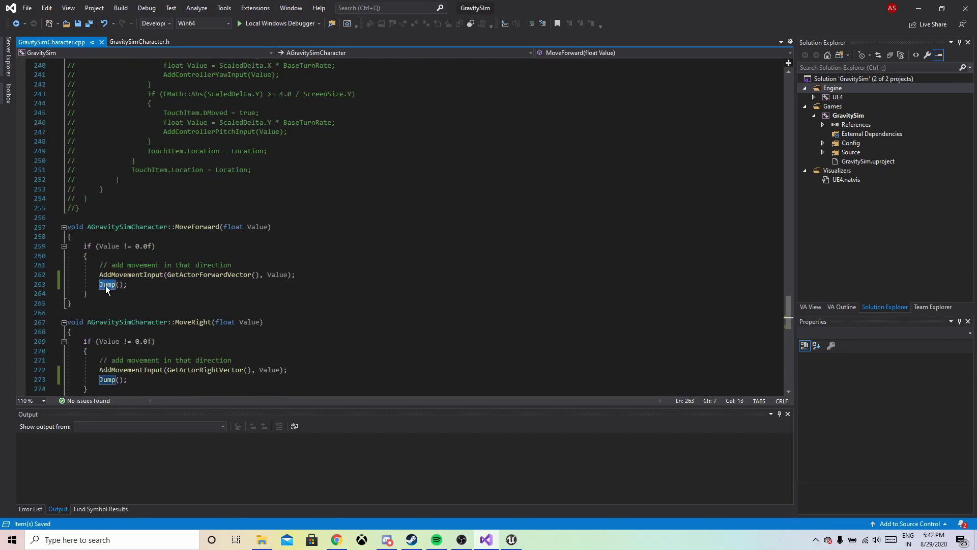
key("F12")
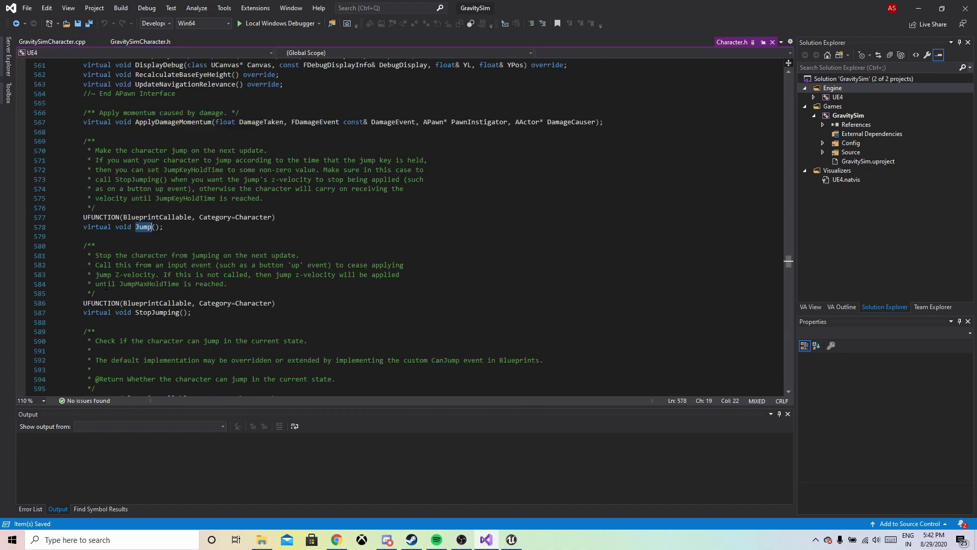
left_click(16, 23)
left_click(371, 229)
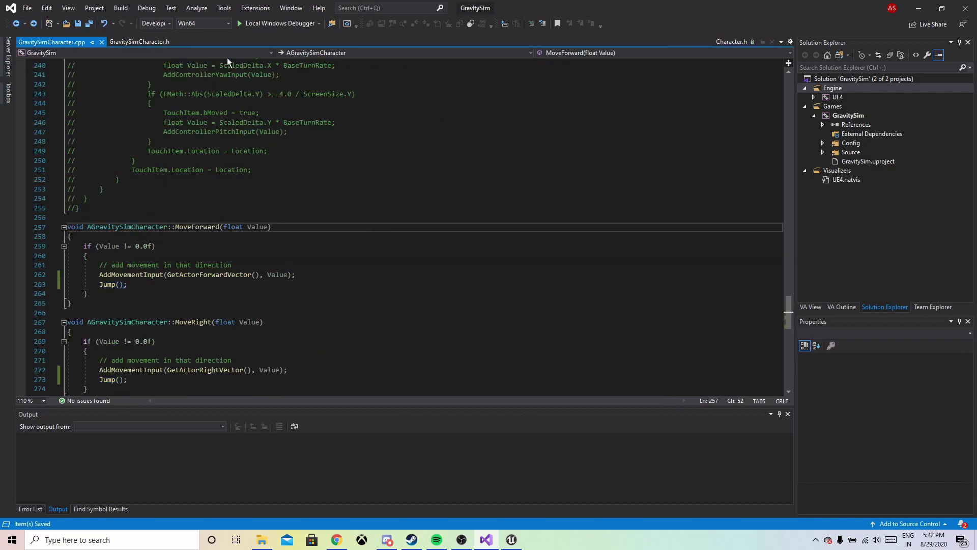
Step: Switch to the Unreal Editor and compile the project's C++ code
left_click(512, 539)
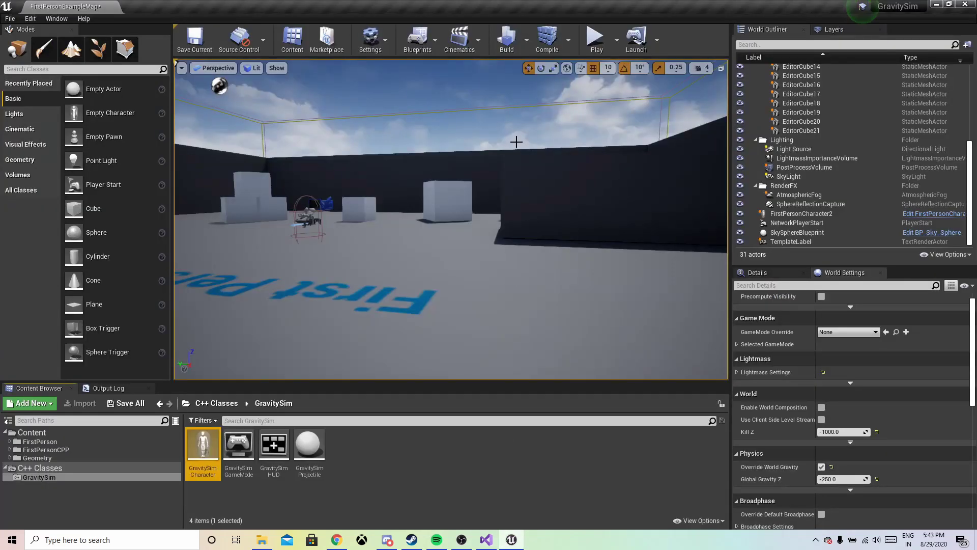
left_click(540, 39)
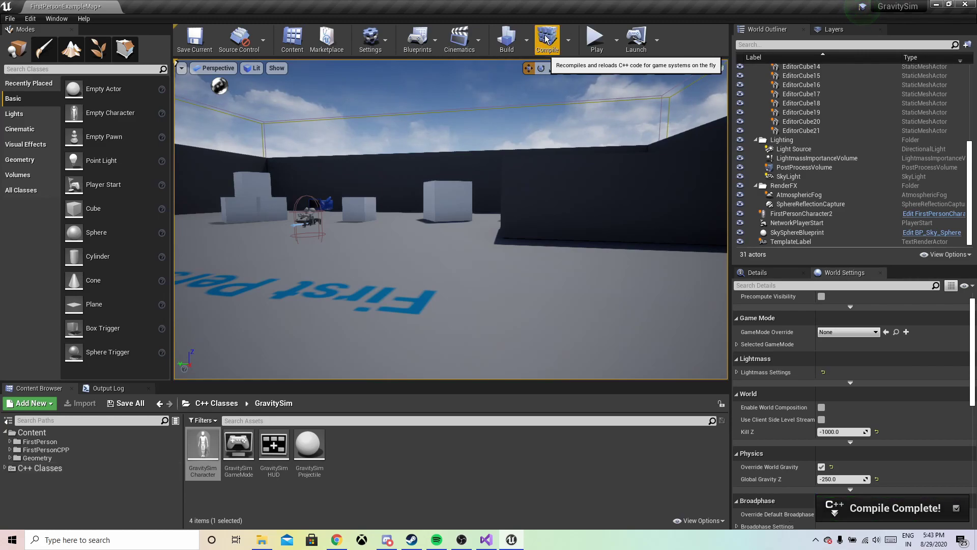
left_click(487, 541)
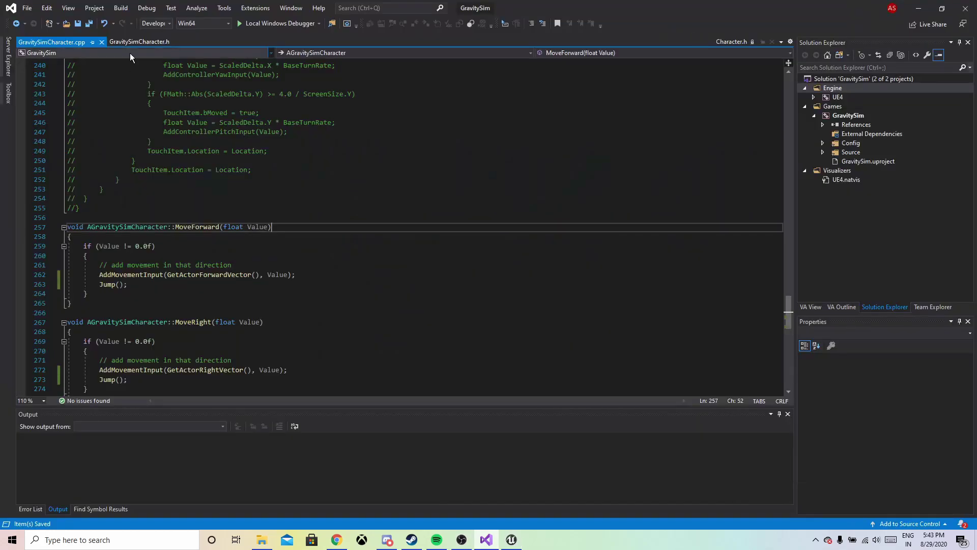
left_click(121, 8)
left_click(415, 154)
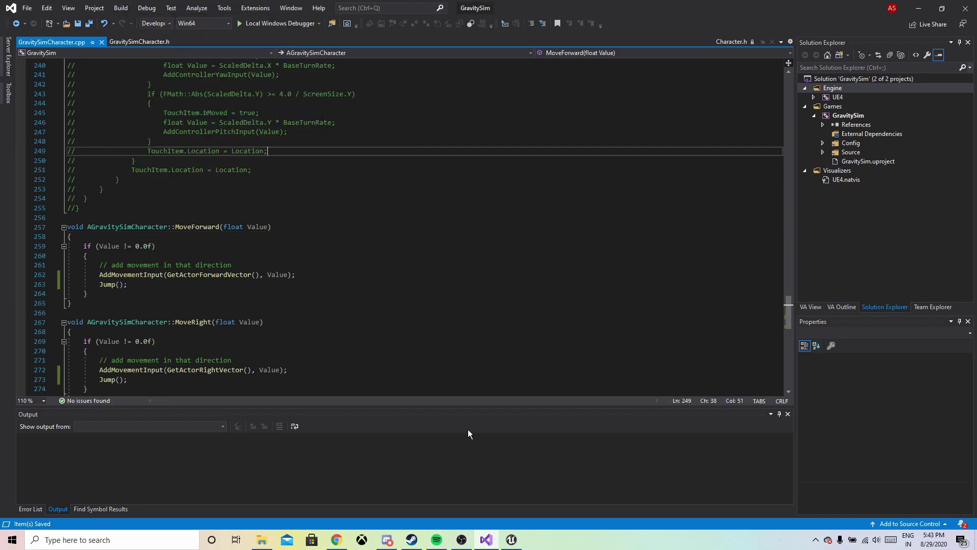
left_click(510, 540)
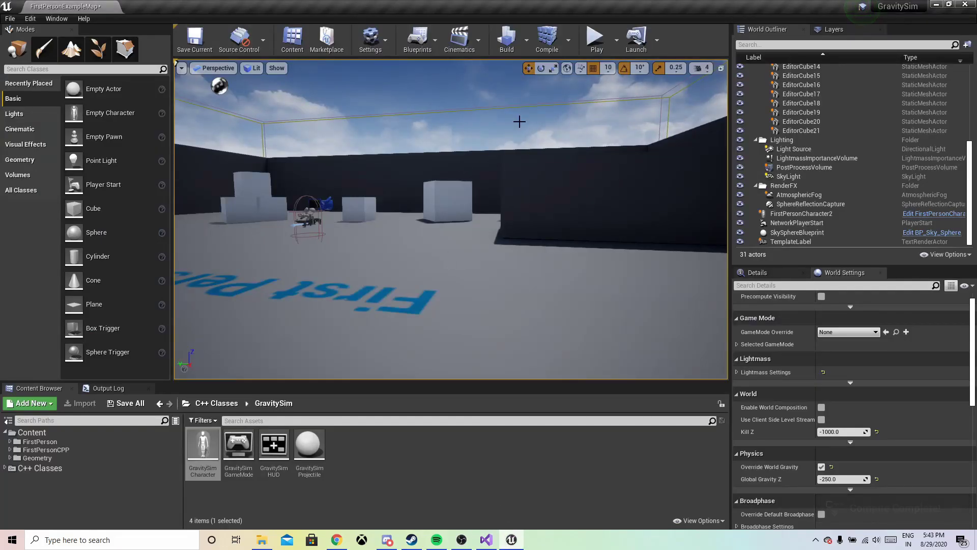
Step: Play the level and move the character forward and jump around the map to test the low-gravity hopping
left_click(594, 40)
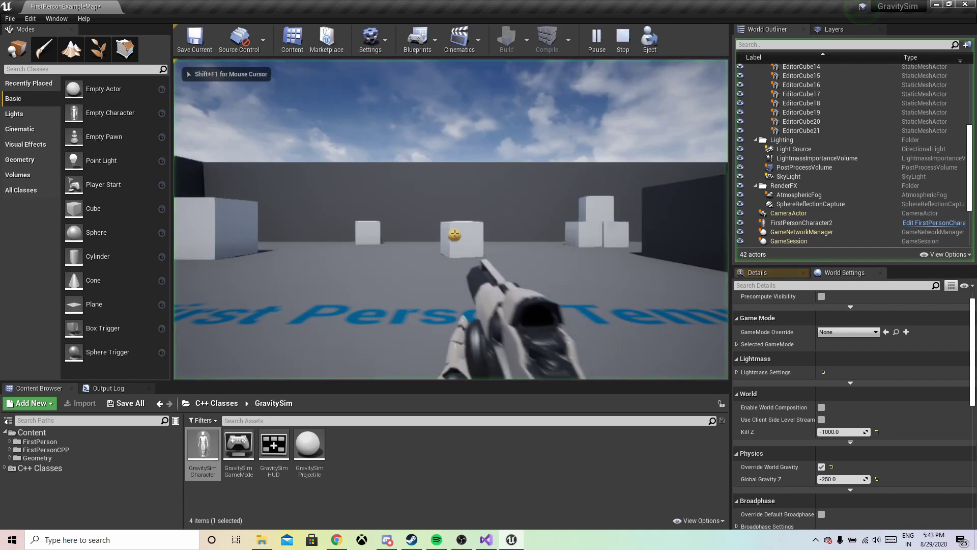
key("space")
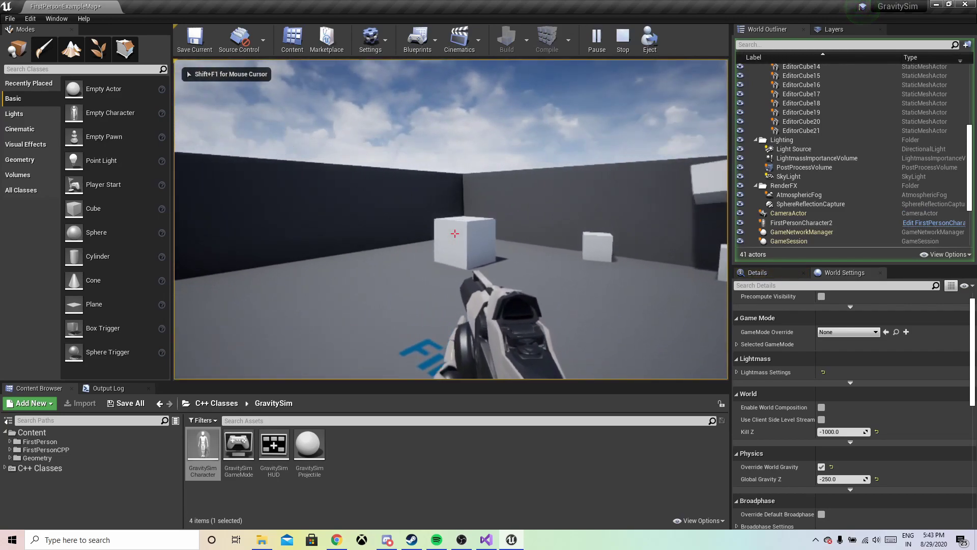
key("w")
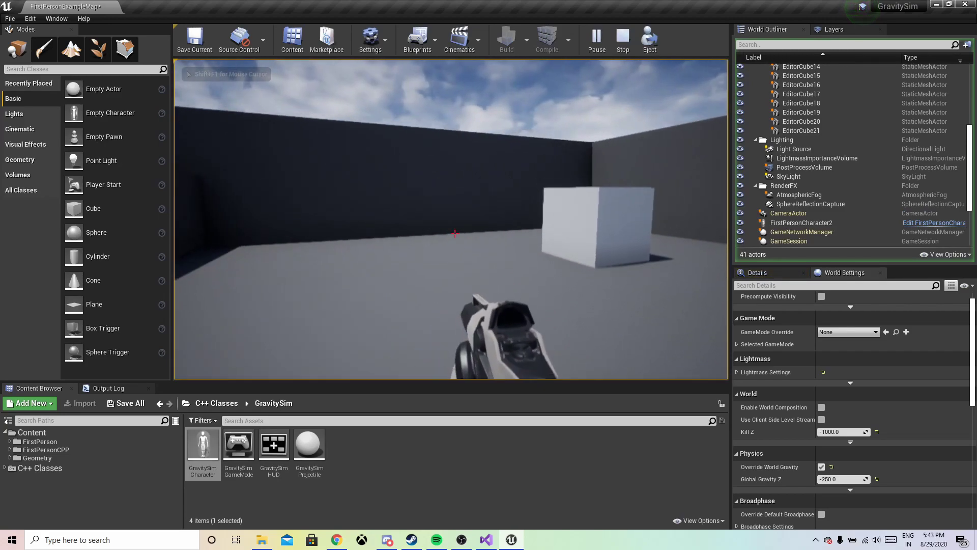
key("space")
key("w")
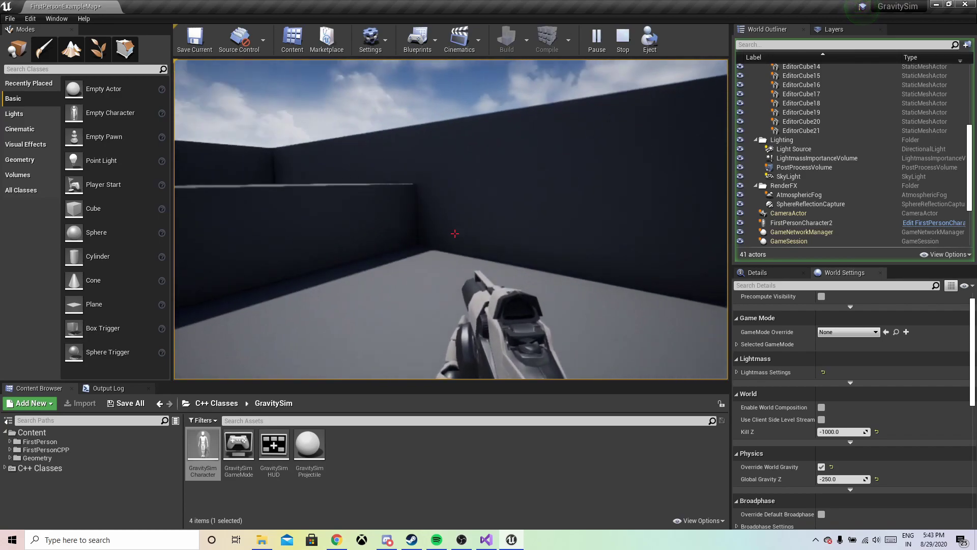